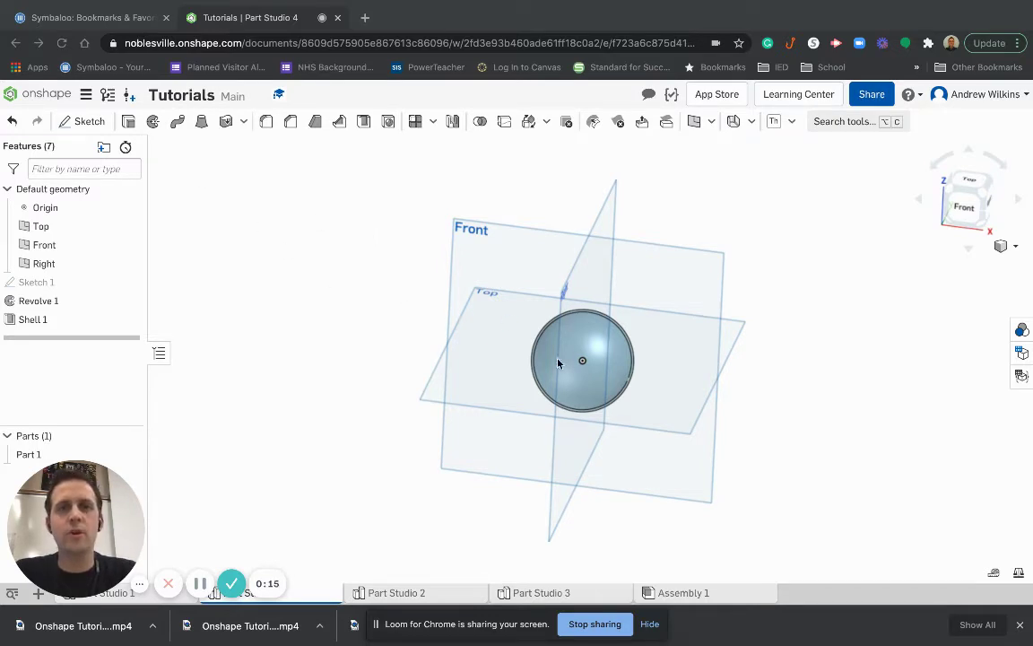
# Sketch a circle about 0.46 in in diameter on the Top plane, centred on the origin.
pyautogui.click(83, 122)
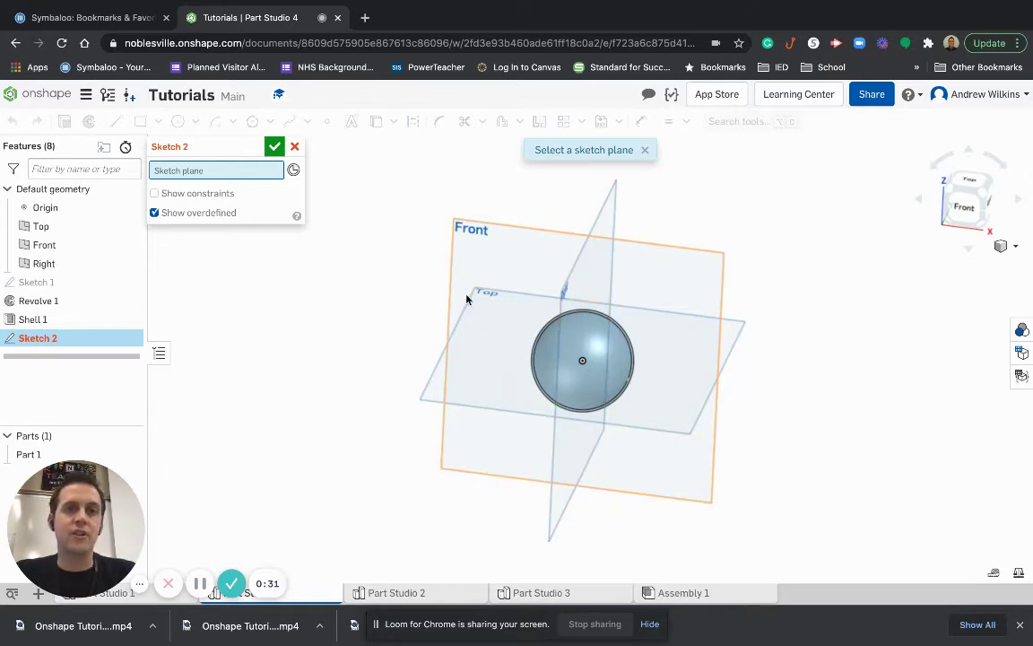
pyautogui.click(444, 393)
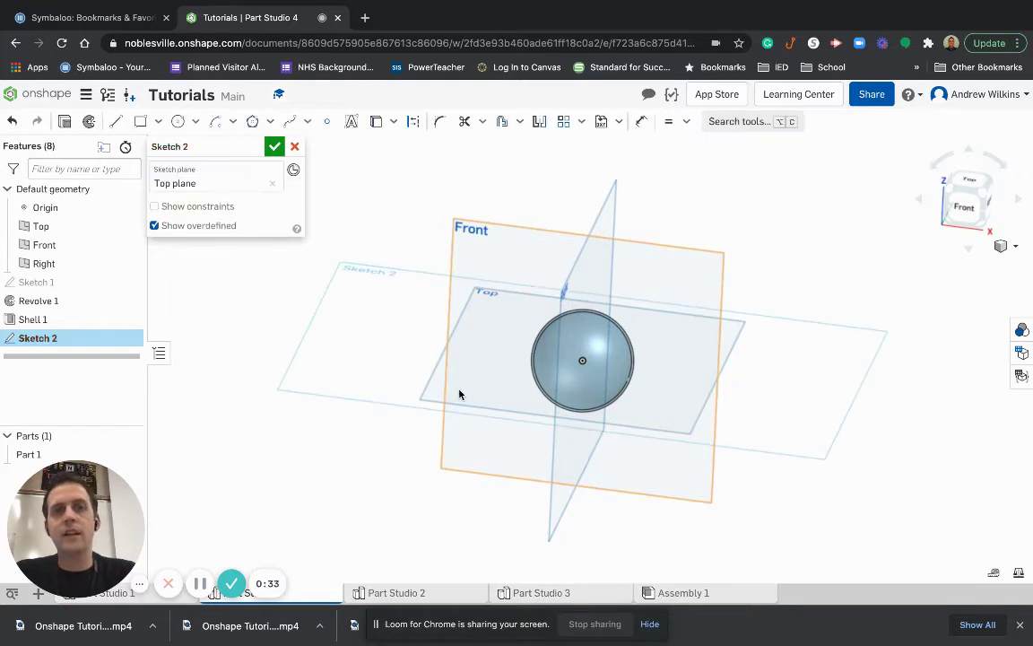
pyautogui.rightClick(460, 395)
pyautogui.click(502, 592)
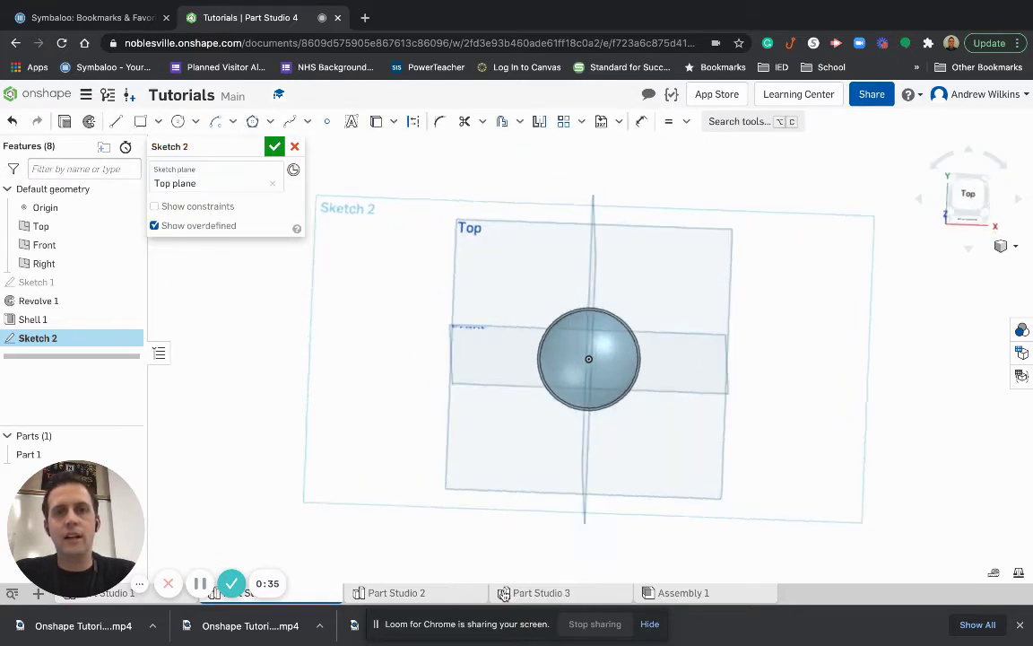
pyautogui.scroll(5, 596, 378)
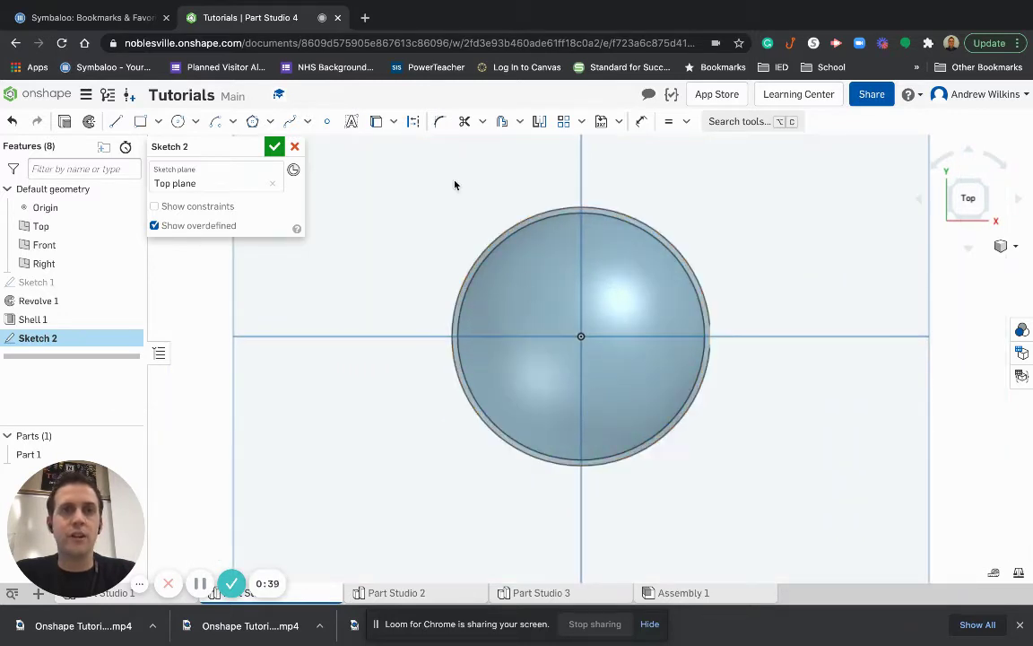
pyautogui.click(178, 122)
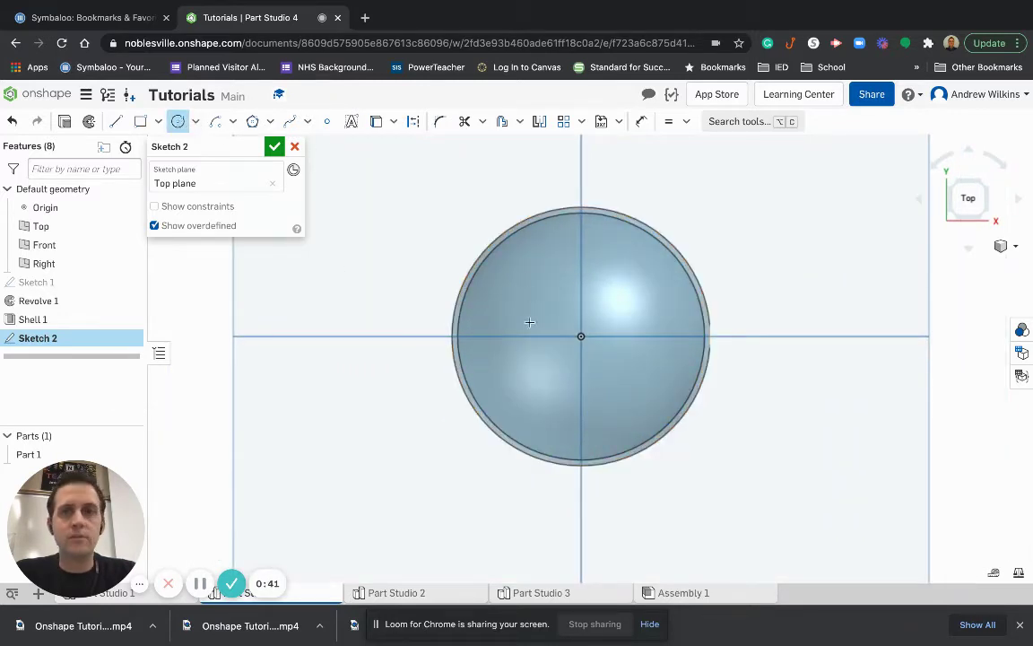
pyautogui.click(579, 337)
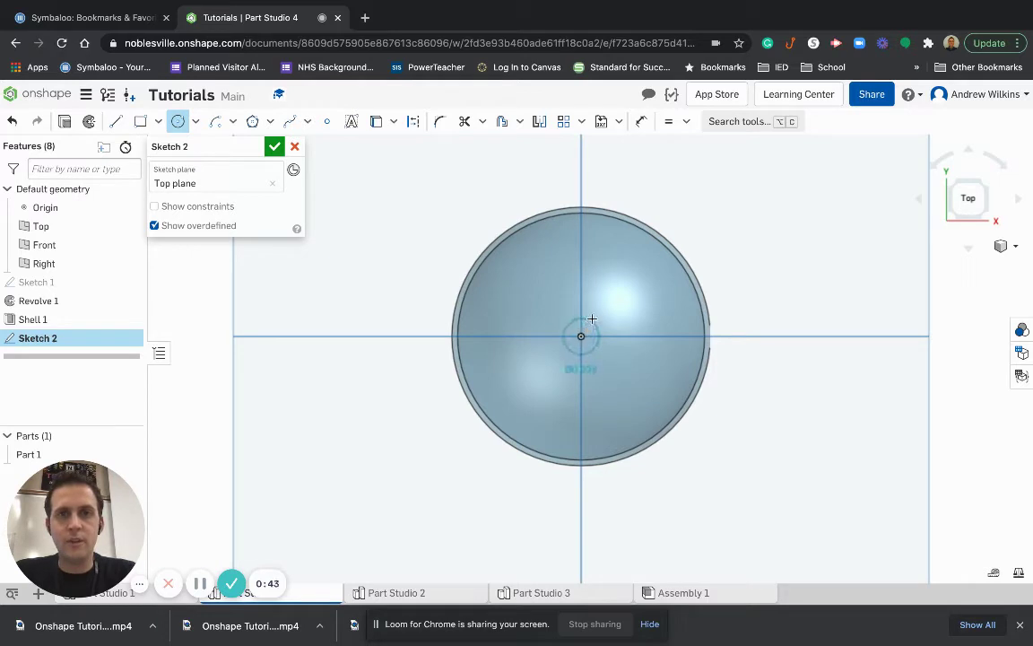
pyautogui.click(596, 315)
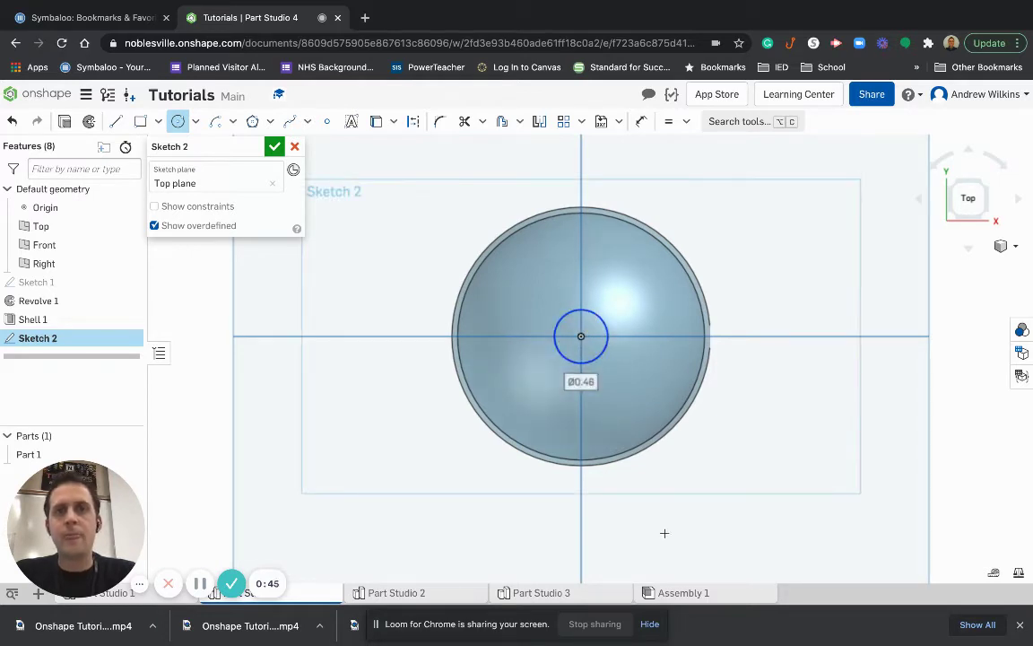
pyautogui.click(274, 146)
# Extrude the sketched circle as a Remove operation with the Through all end type, cutting into the hollow sphere.
pyautogui.moveTo(822, 465); pyautogui.dragTo(817, 424, button='right')
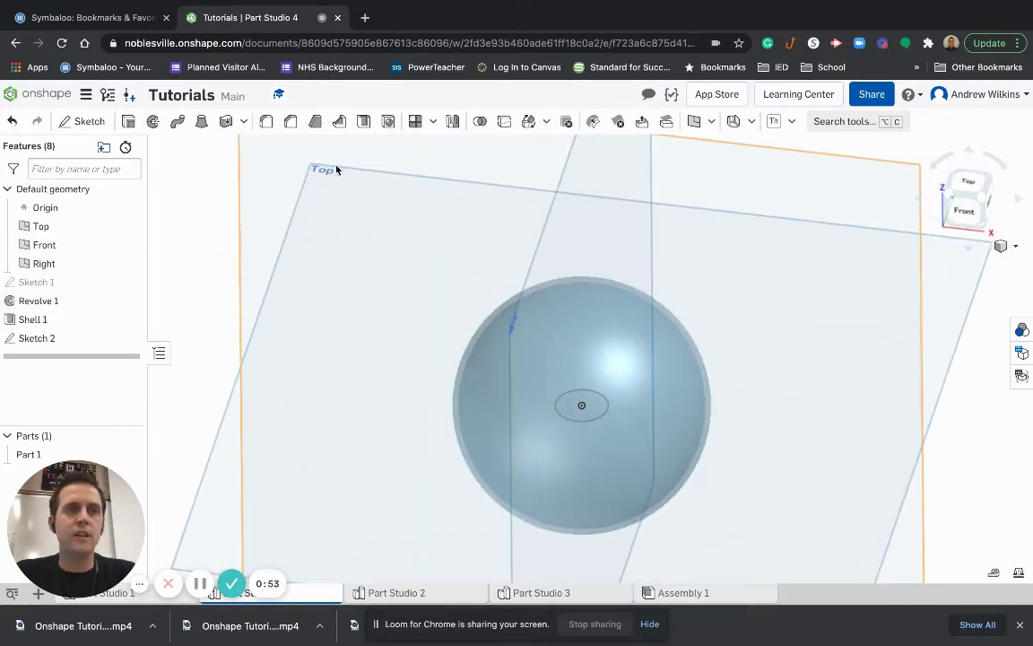
pyautogui.click(130, 122)
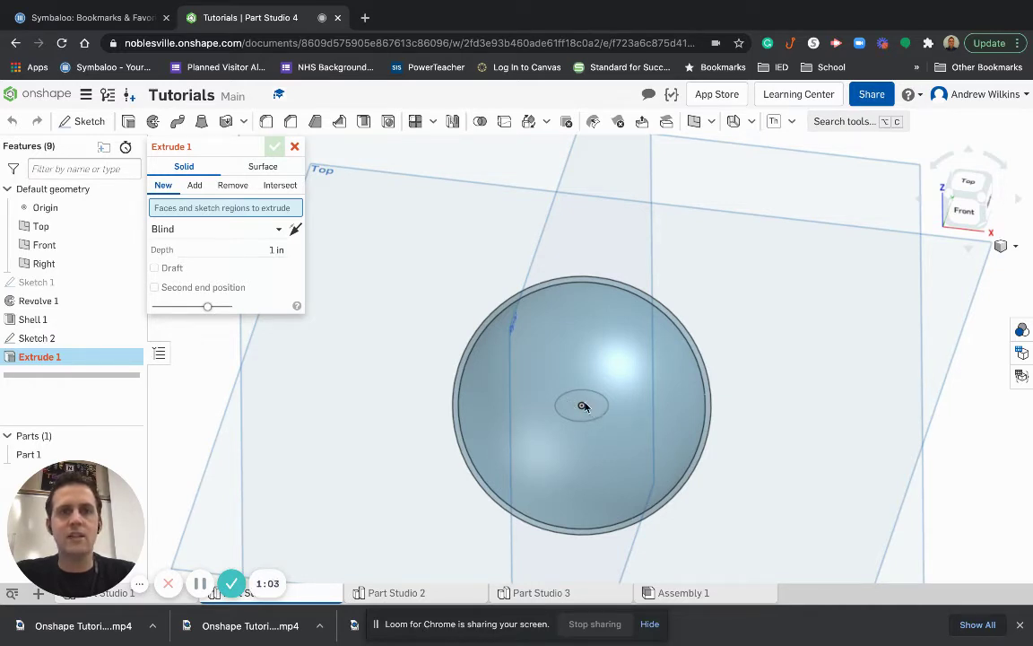
pyautogui.click(50, 340)
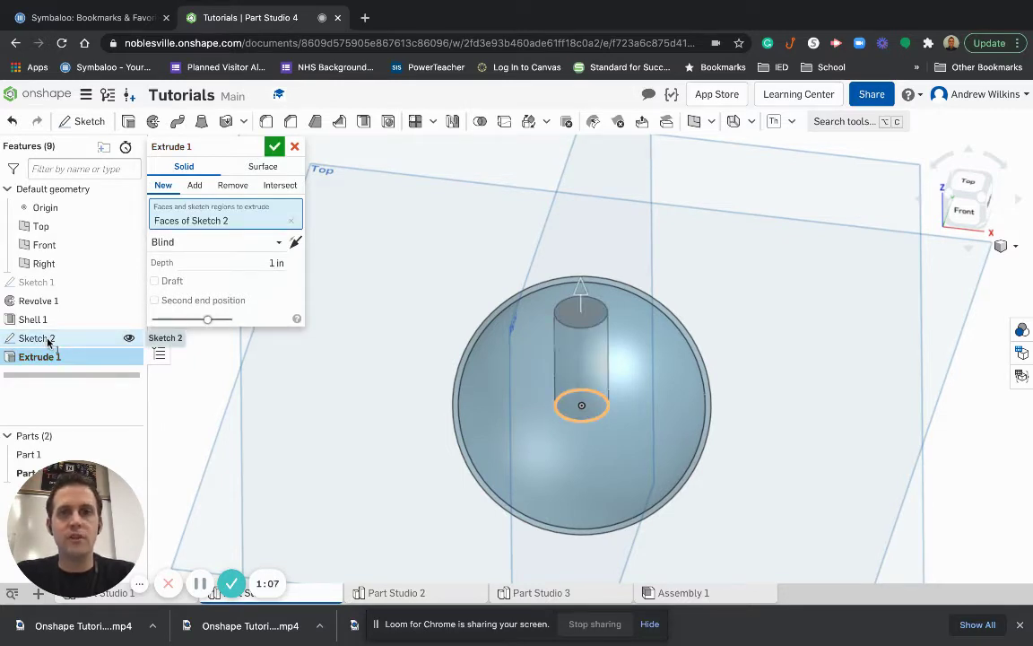
pyautogui.click(237, 185)
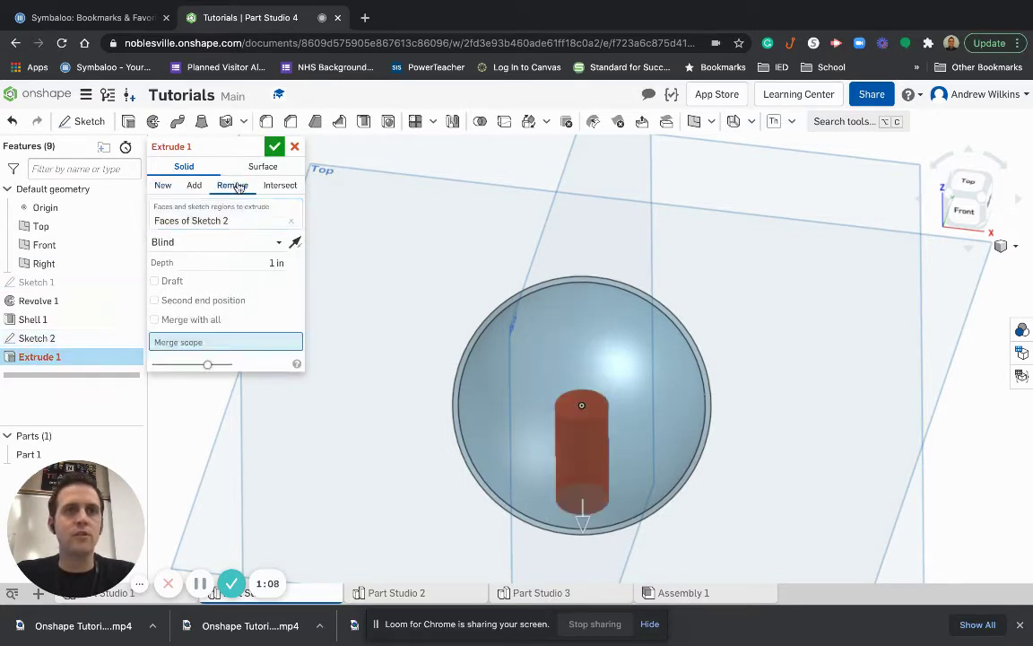
pyautogui.click(278, 243)
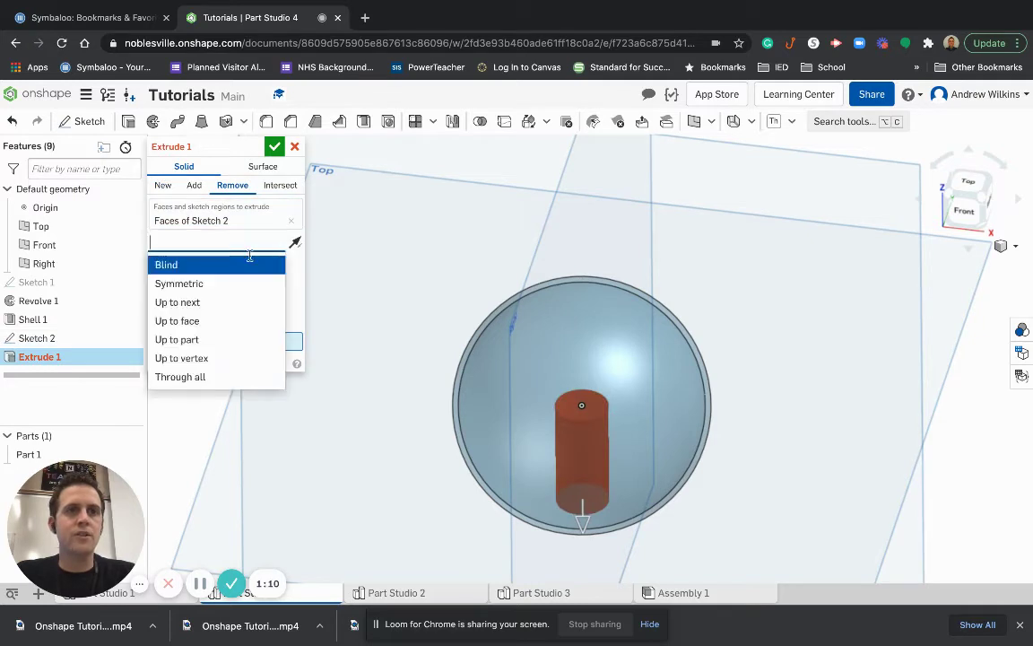
pyautogui.click(206, 375)
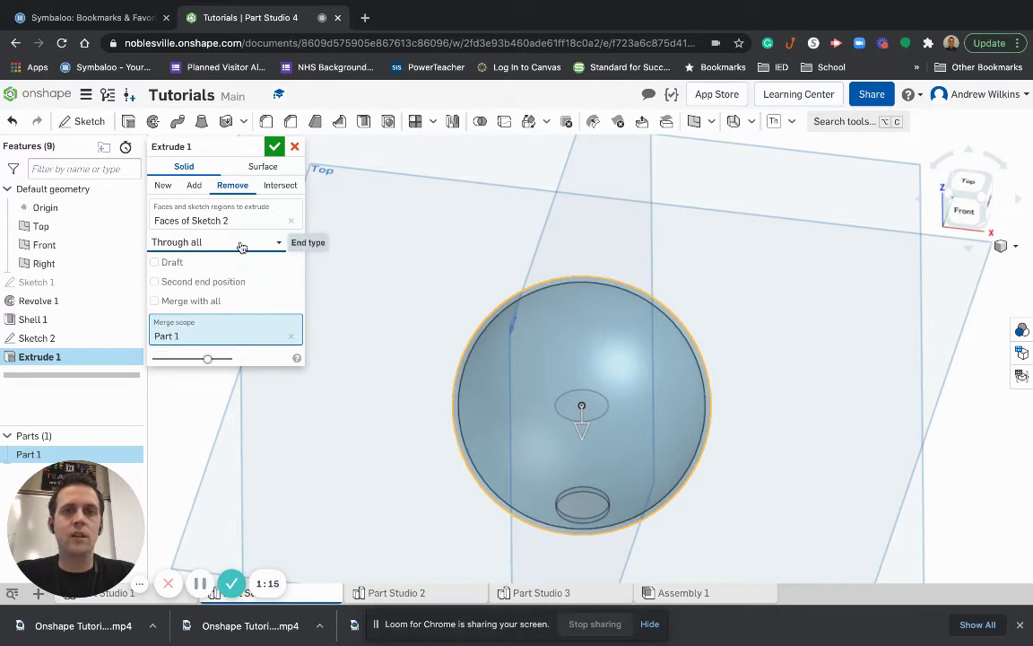
pyautogui.moveTo(728, 429); pyautogui.dragTo(738, 496, button='right')
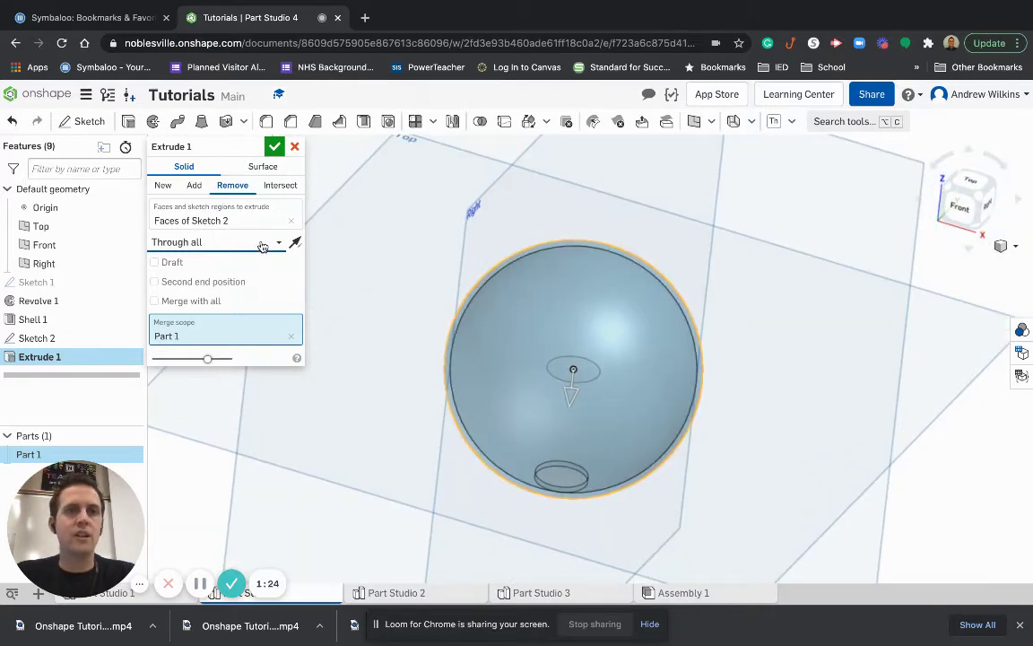
# Change the cut's end type to Symmetric with a depth of 3 in and accept the extrude.
pyautogui.click(261, 240)
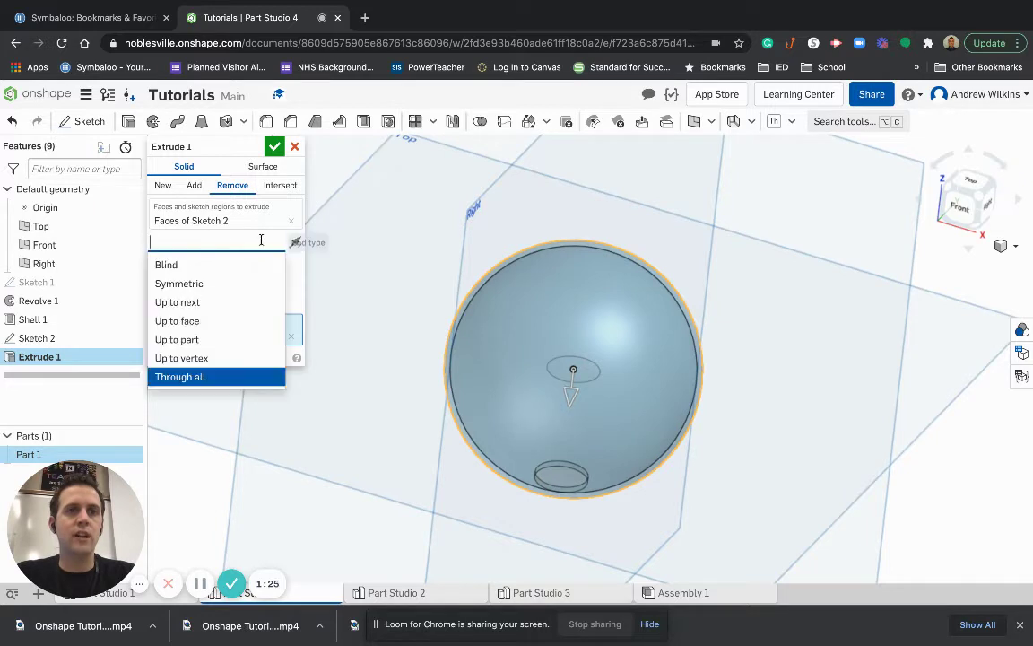
pyautogui.click(219, 284)
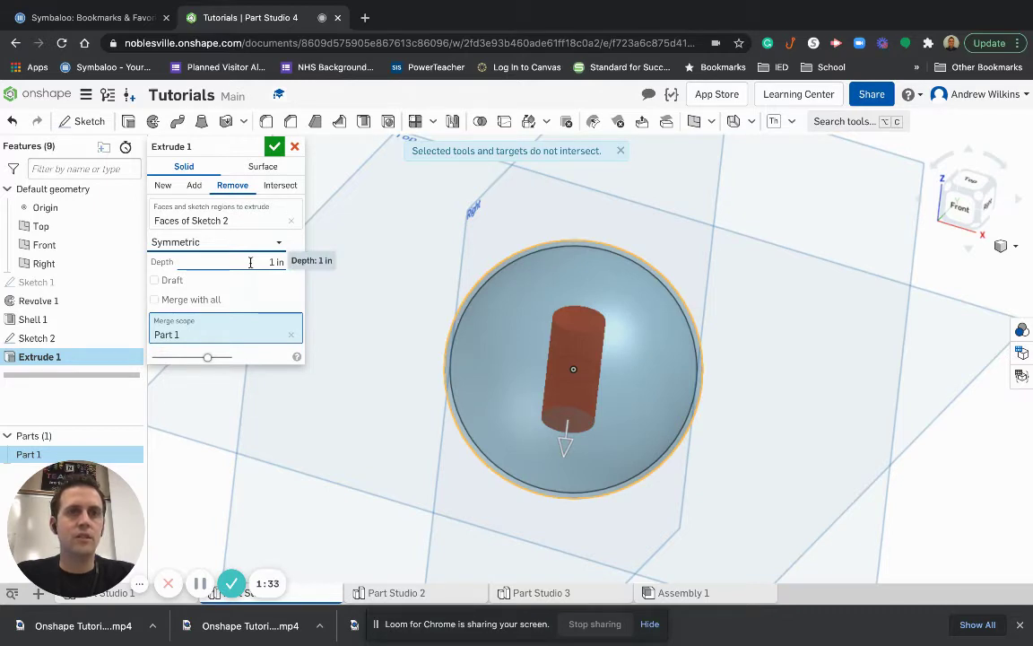
pyautogui.click(250, 261)
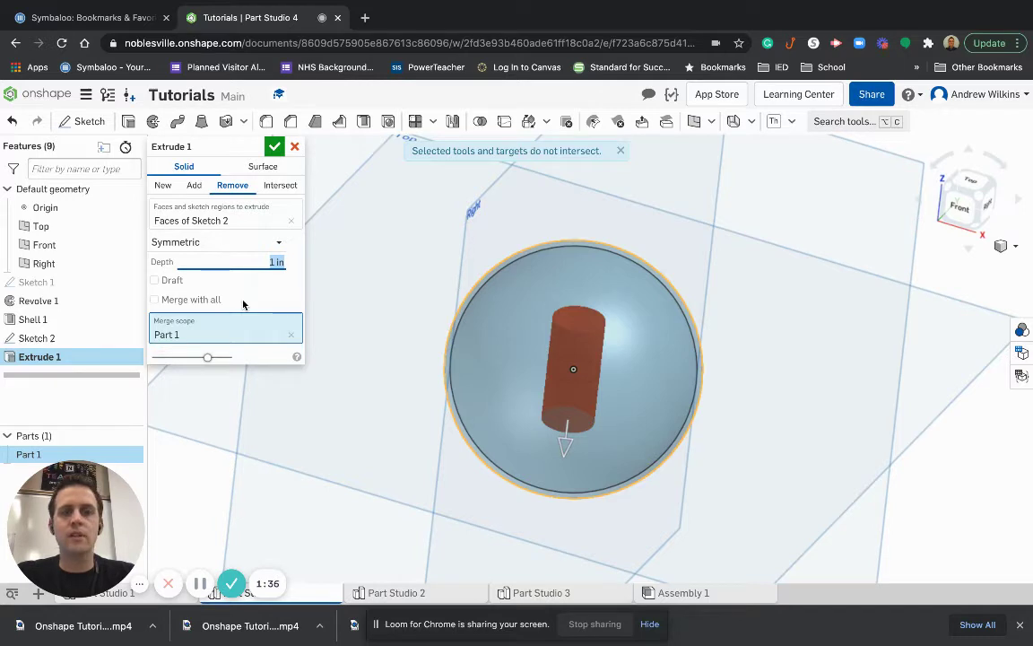
pyautogui.write('3')
pyautogui.press('Tab')
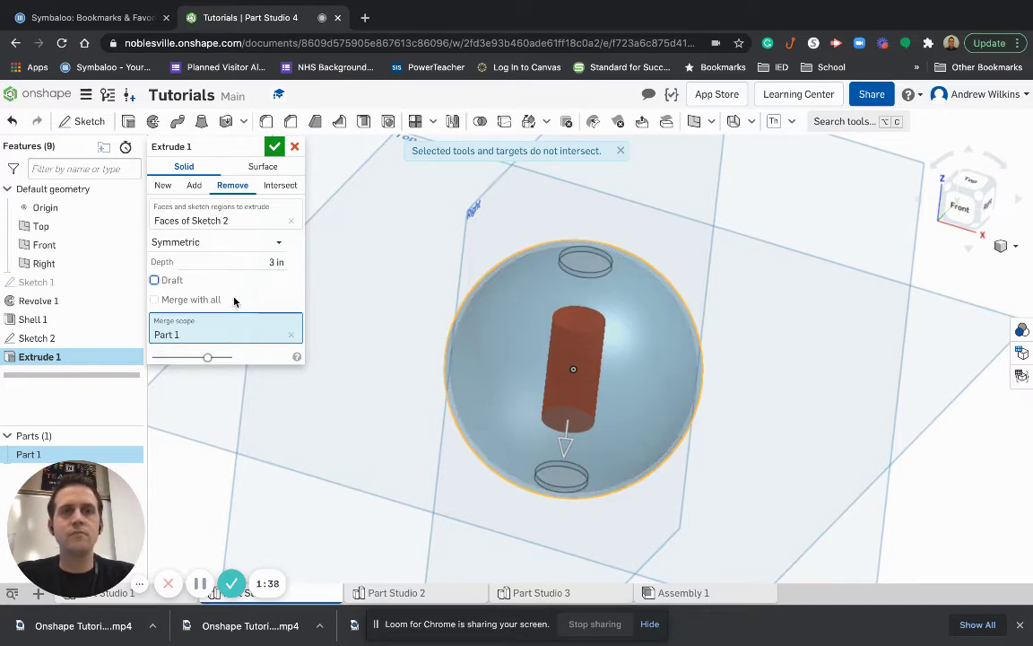
pyautogui.moveTo(735, 529); pyautogui.dragTo(790, 523, button='right')
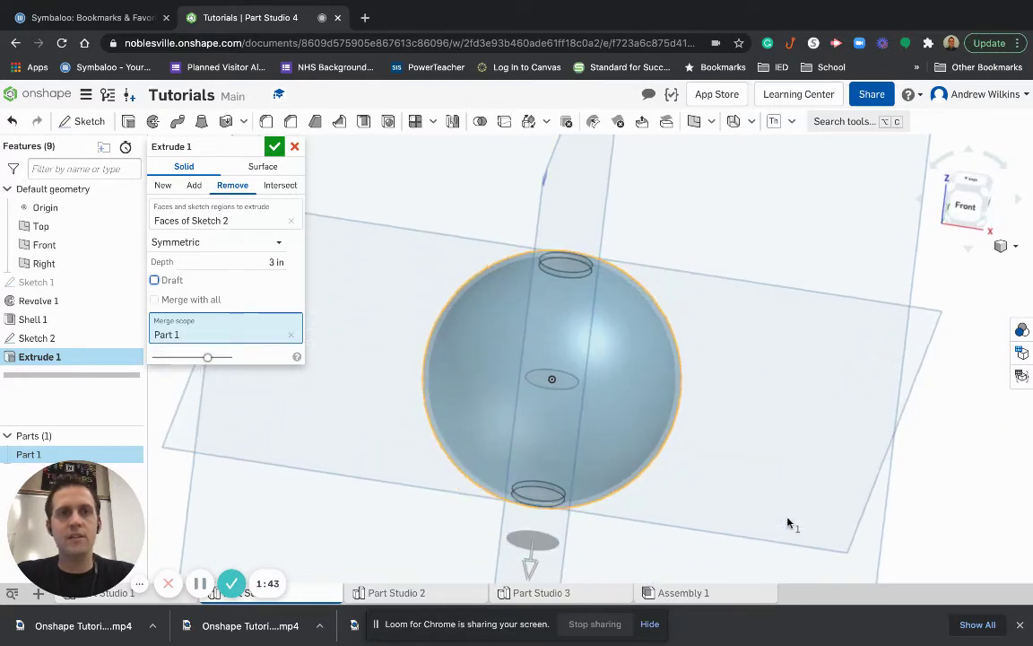
pyautogui.press('Return')
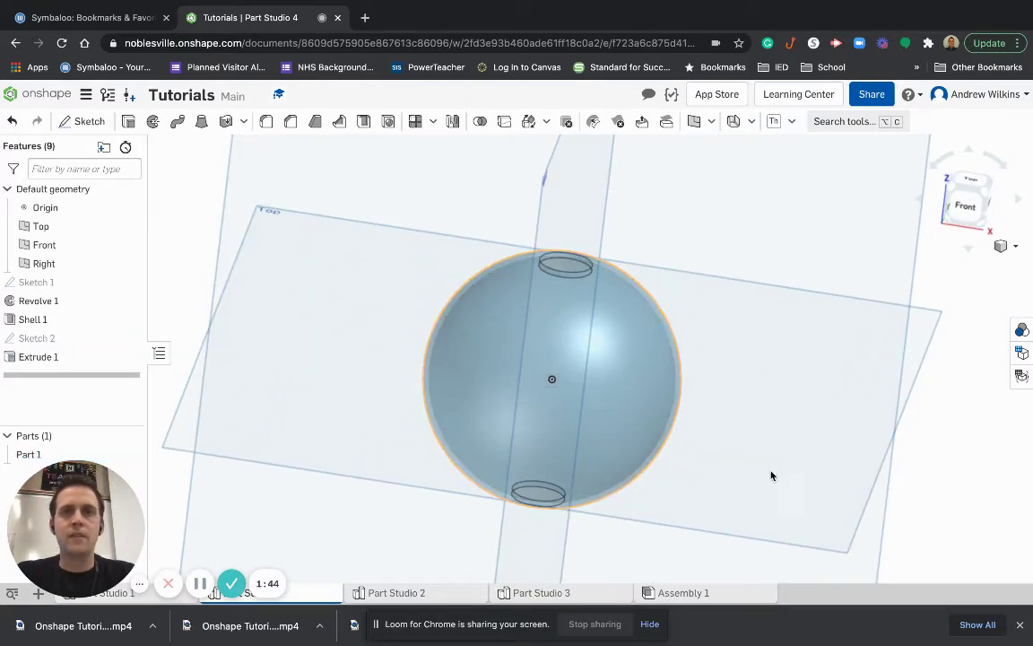
pyautogui.moveTo(772, 427); pyautogui.dragTo(808, 436, button='right')
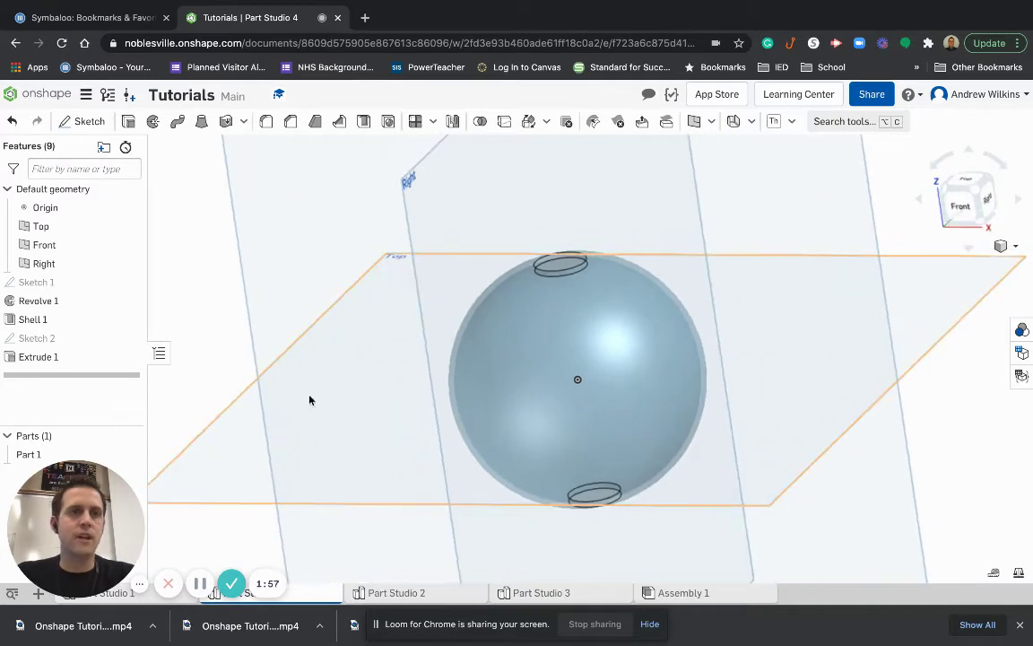
# Reopen Extrude 1 for editing and try the Up to next end type on the cut.
pyautogui.click(52, 359)
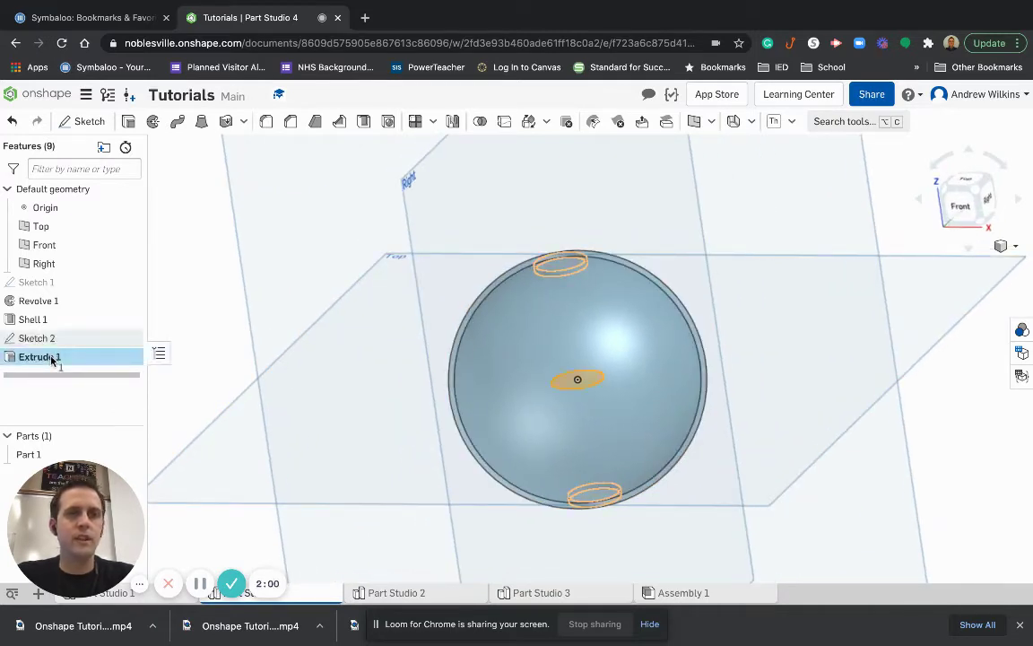
pyautogui.doubleClick(52, 359)
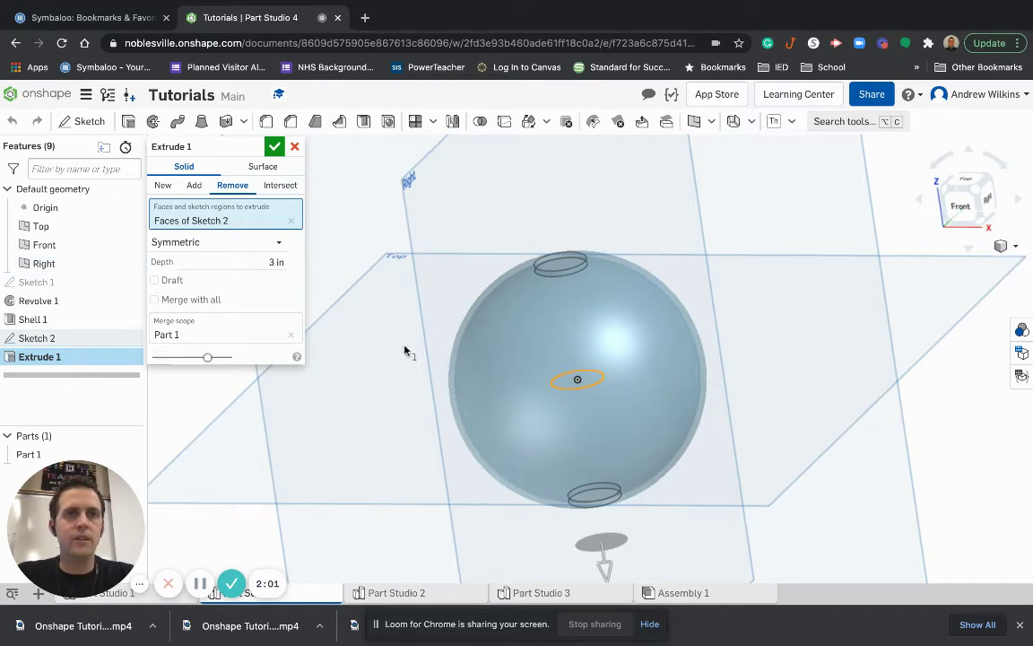
pyautogui.click(224, 242)
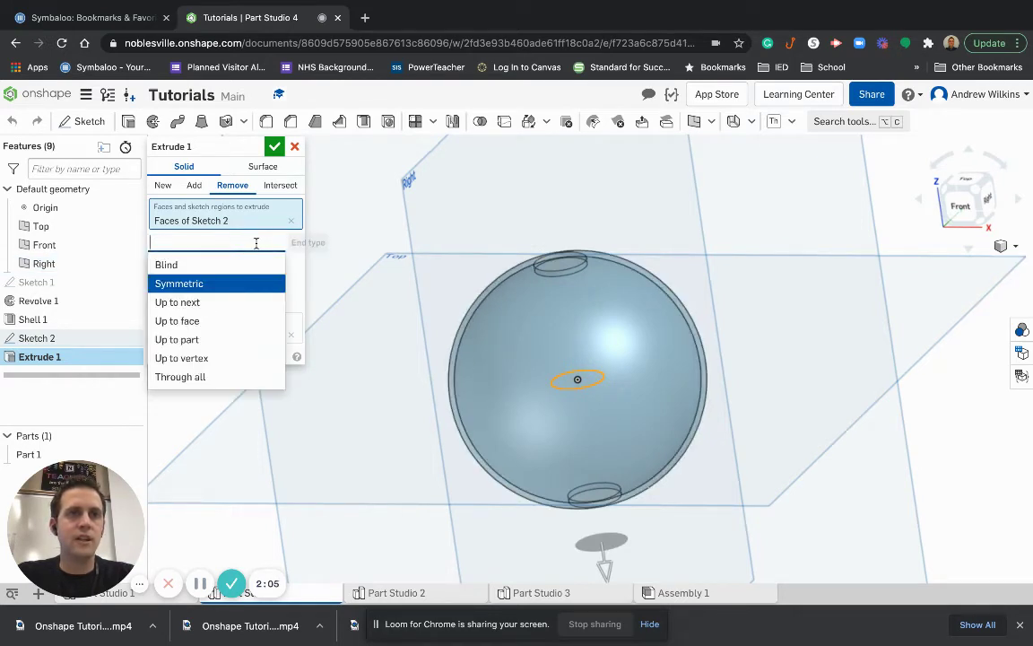
pyautogui.click(216, 303)
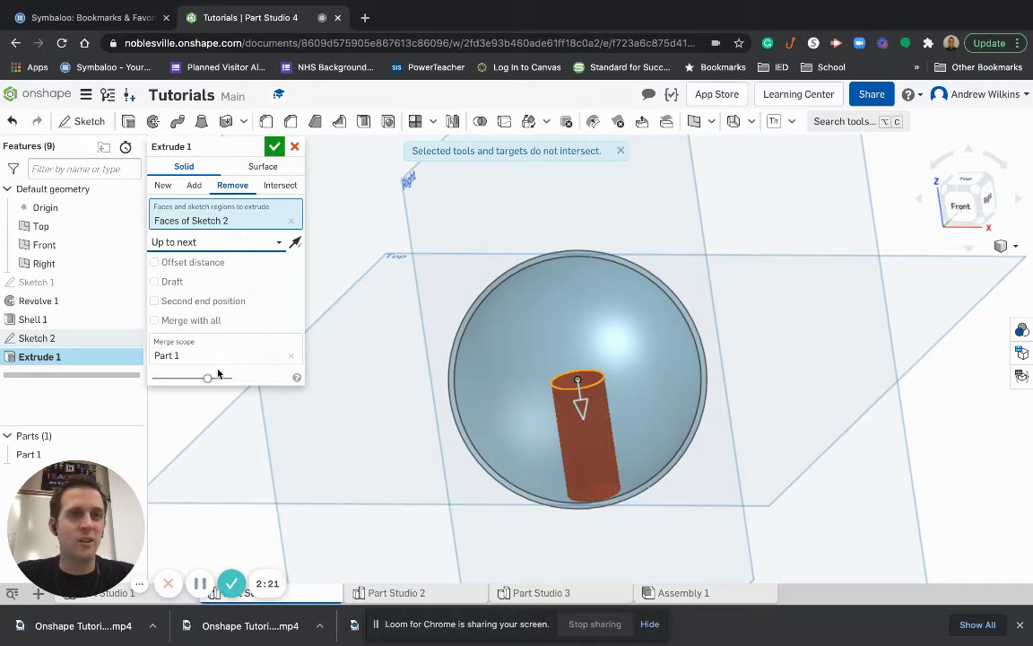
# Set the cut's end type to Up to face using the sphere's outer face, flip its direction upward and close the extrude.
pyautogui.click(215, 241)
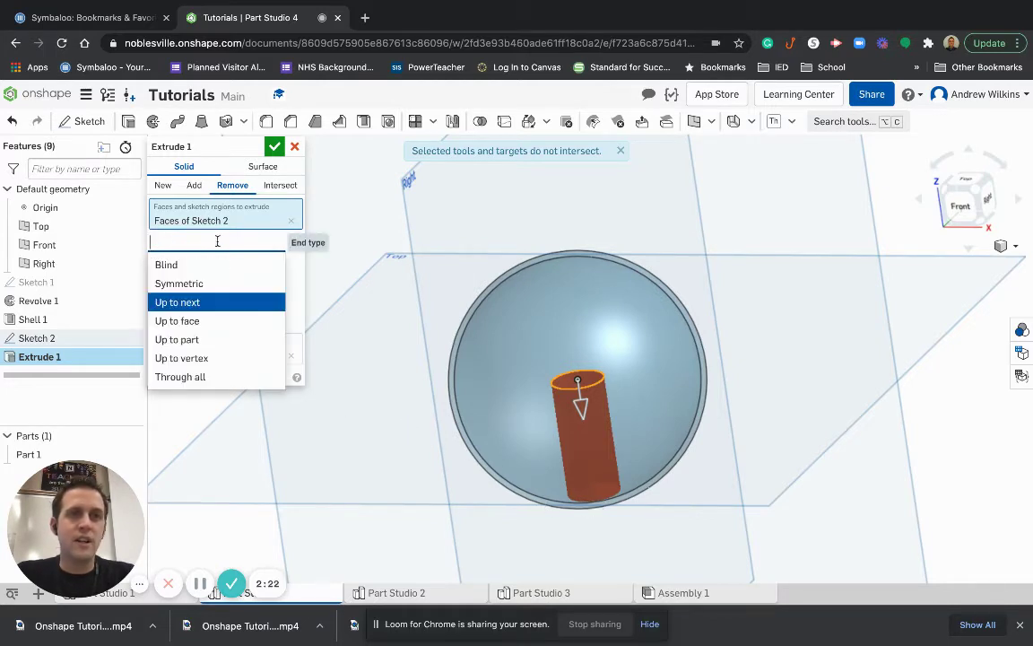
pyautogui.click(196, 323)
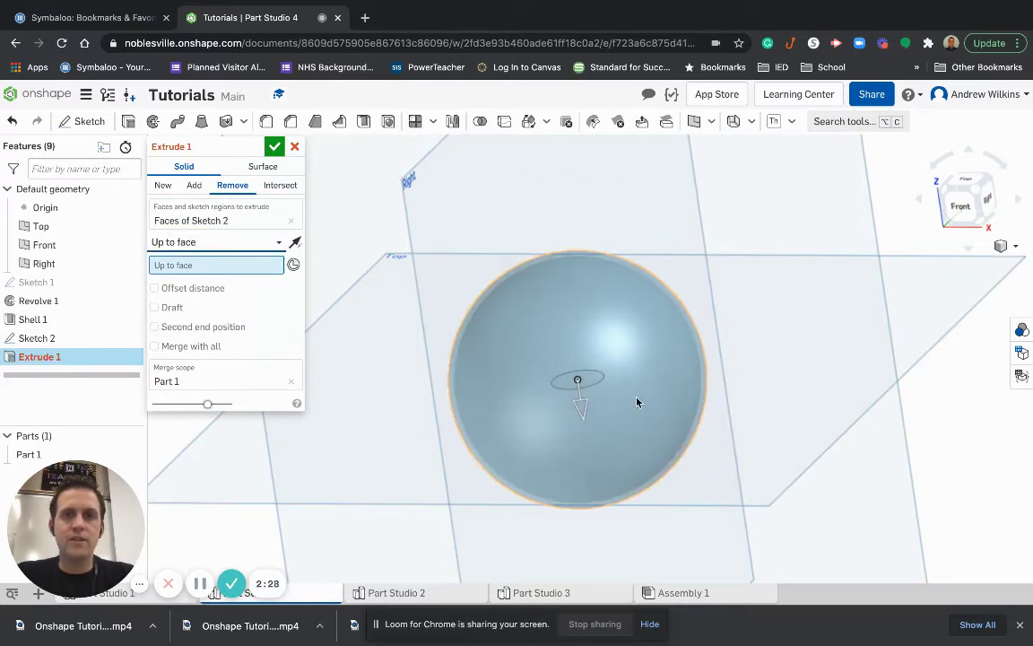
pyautogui.click(477, 408)
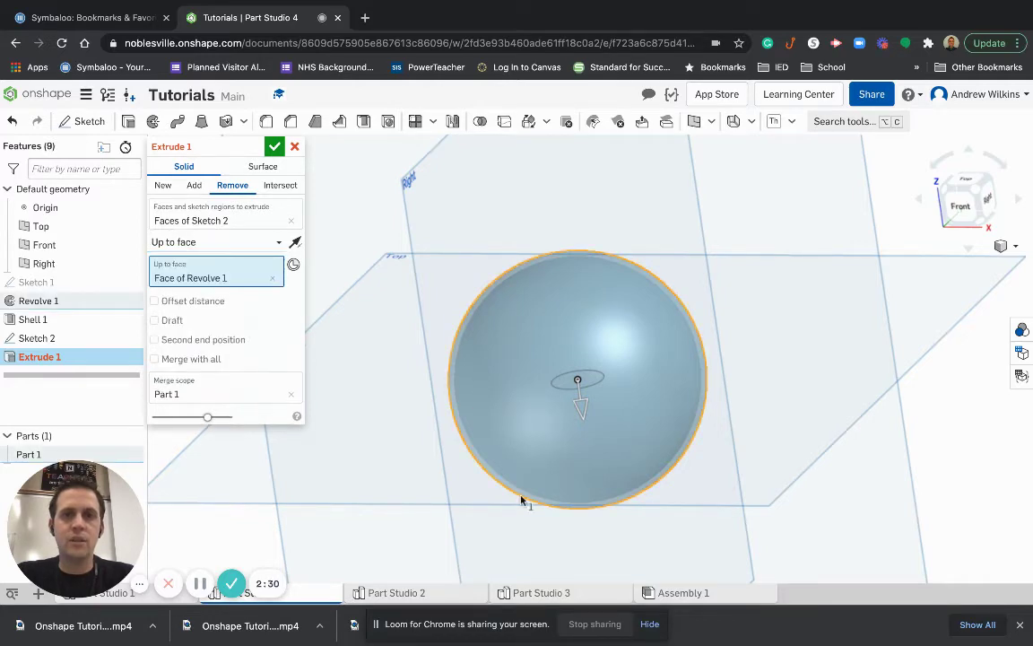
pyautogui.moveTo(666, 560); pyautogui.dragTo(646, 507, button='right')
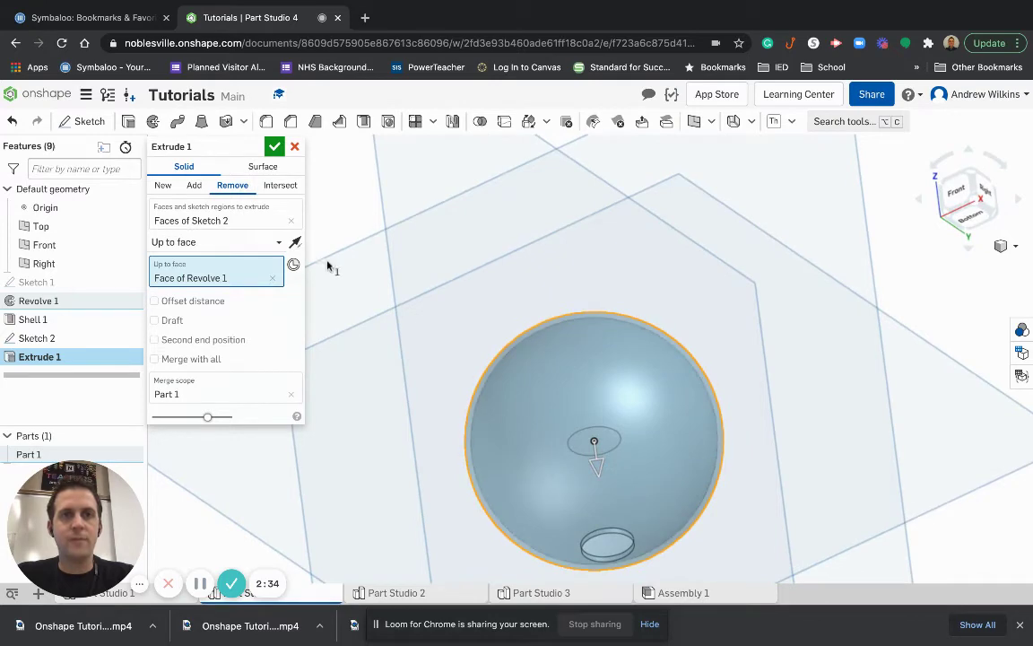
pyautogui.click(296, 244)
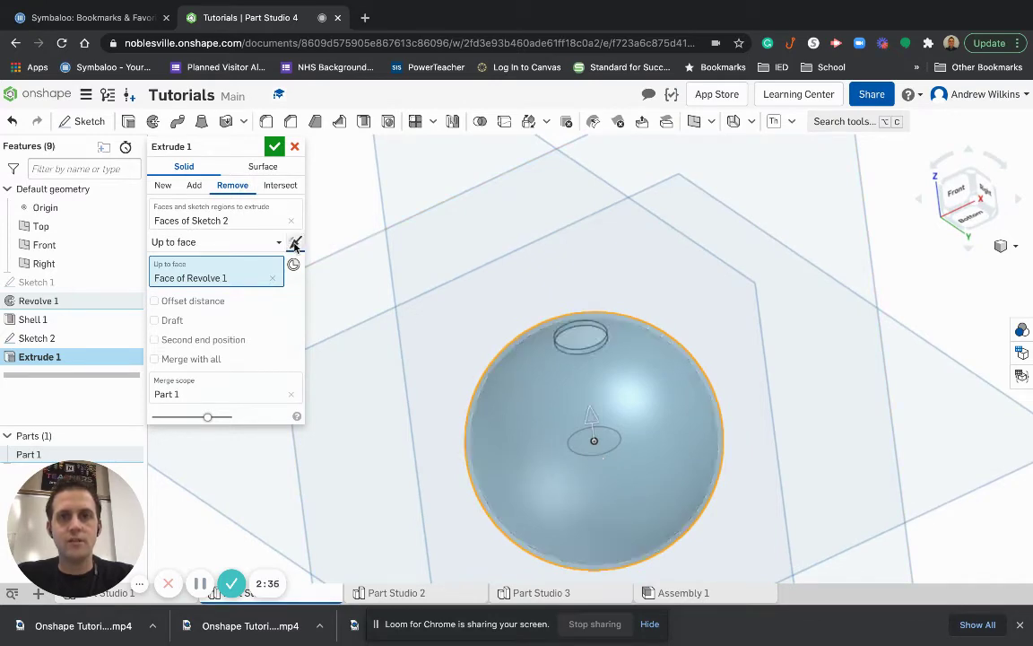
pyautogui.moveTo(578, 308); pyautogui.dragTo(480, 293, button='right')
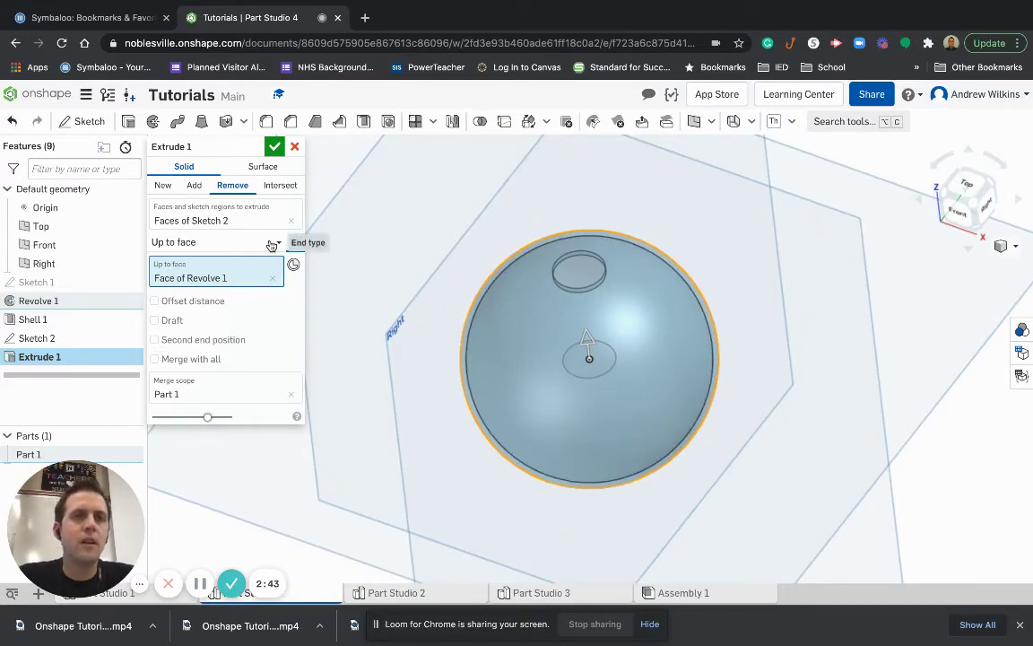
pyautogui.click(272, 244)
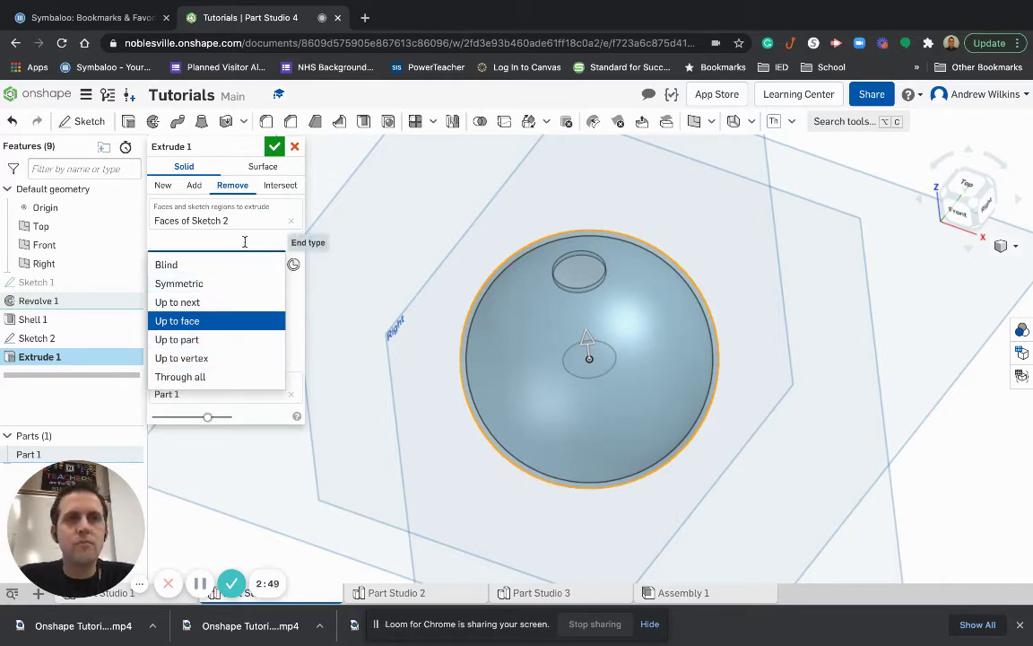
pyautogui.click(224, 143)
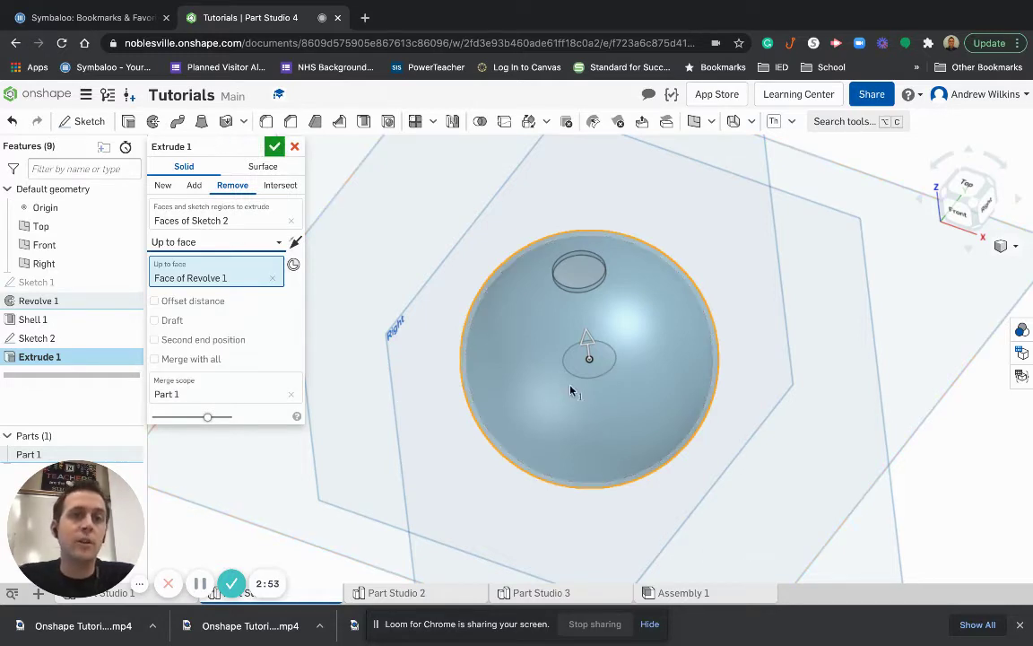
pyautogui.click(296, 147)
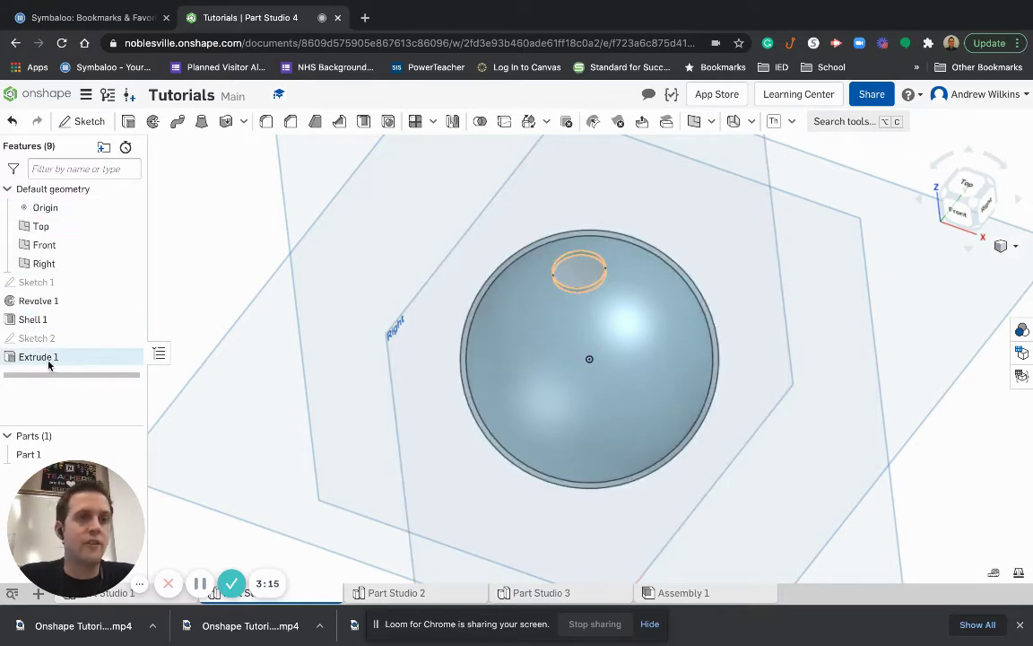
# Edit the Shell 1 feature to set the sphere's shell thickness to 0.1 in.
pyautogui.click(33, 319)
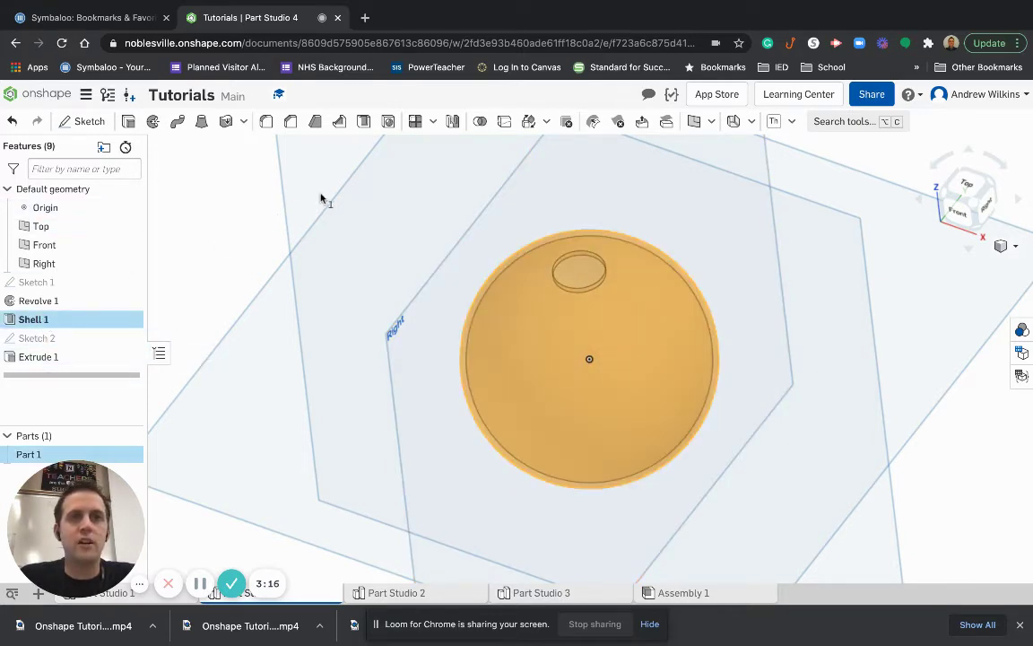
pyautogui.click(268, 225)
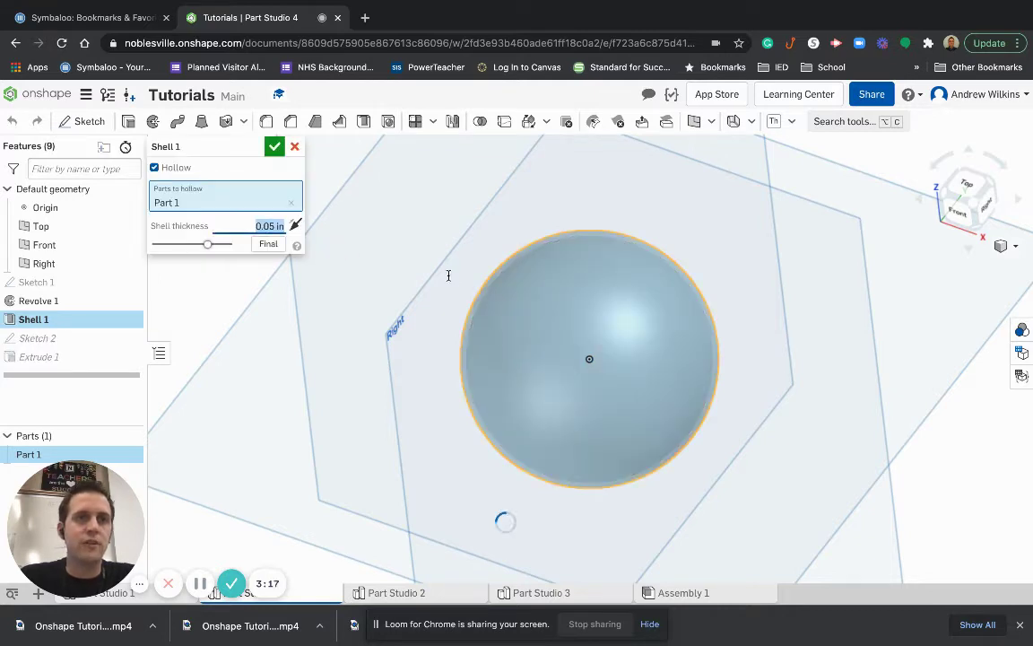
pyautogui.press('BackSpace')
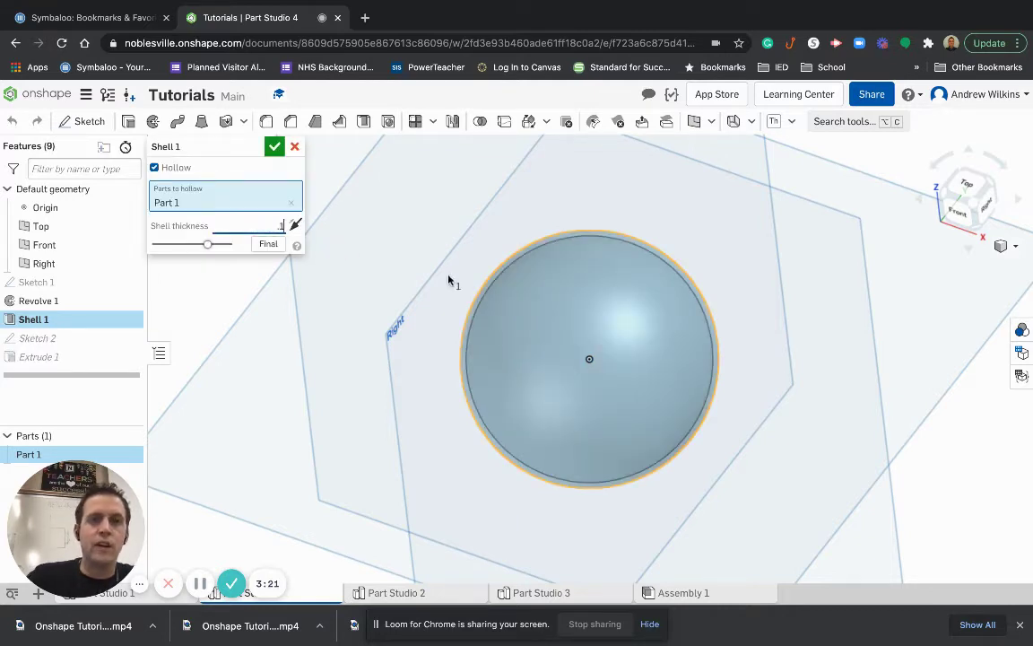
pyautogui.write('.1')
pyautogui.press('Return')
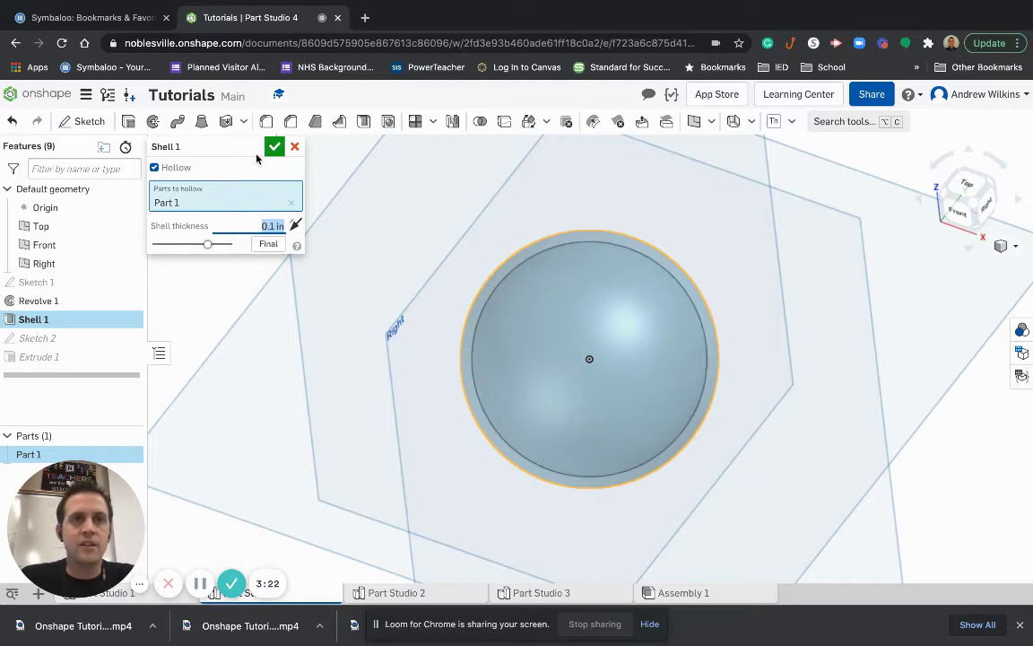
pyautogui.click(274, 146)
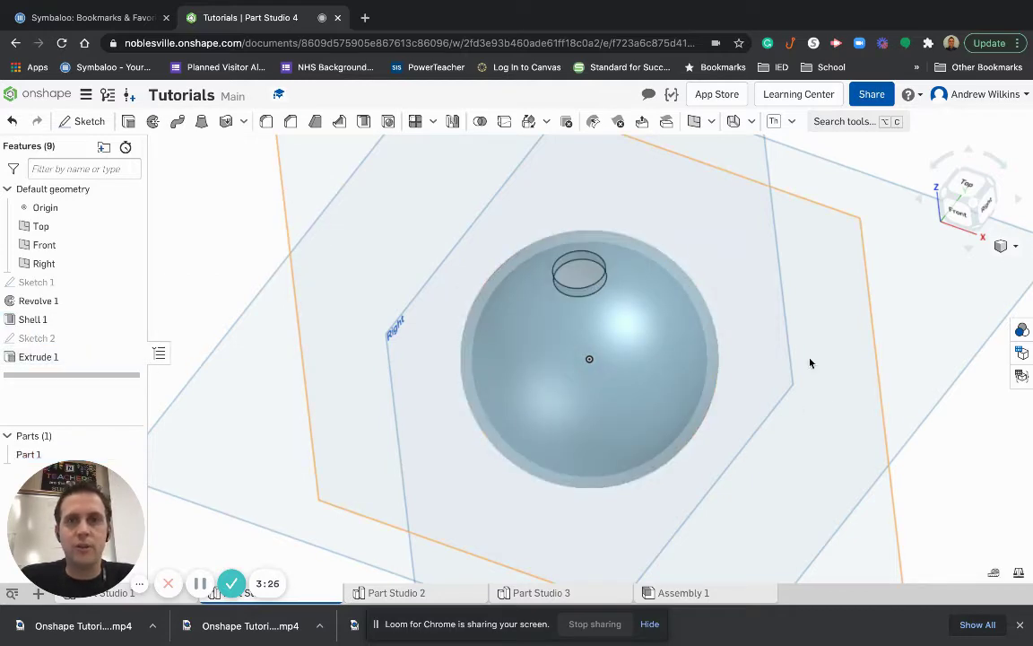
pyautogui.moveTo(810, 362)
pyautogui.mouseDown(button='right')
pyautogui.moveTo(815, 355)
pyautogui.moveTo(784, 351)
pyautogui.moveTo(790, 367)
pyautogui.moveTo(823, 361)
pyautogui.mouseUp(button='right')
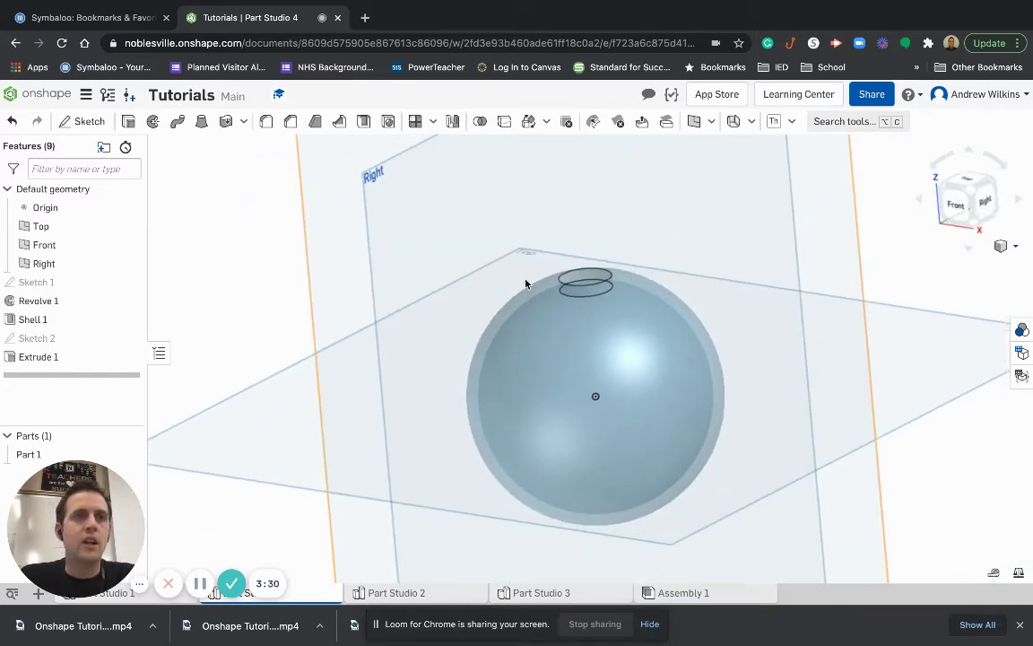
pyautogui.click(72, 120)
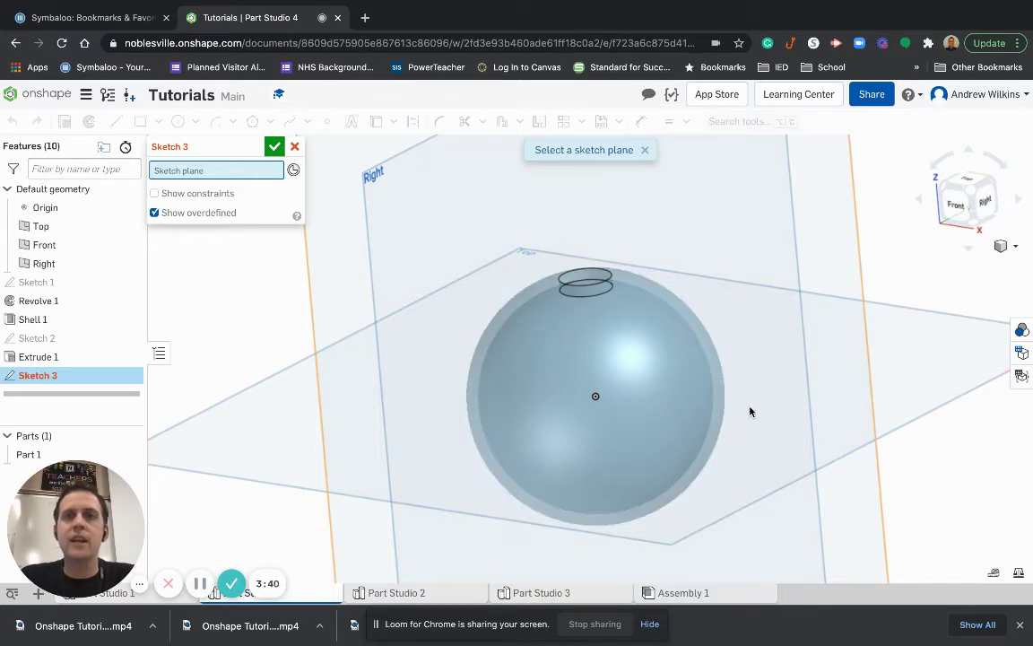
pyautogui.scroll(-1, 750, 412)
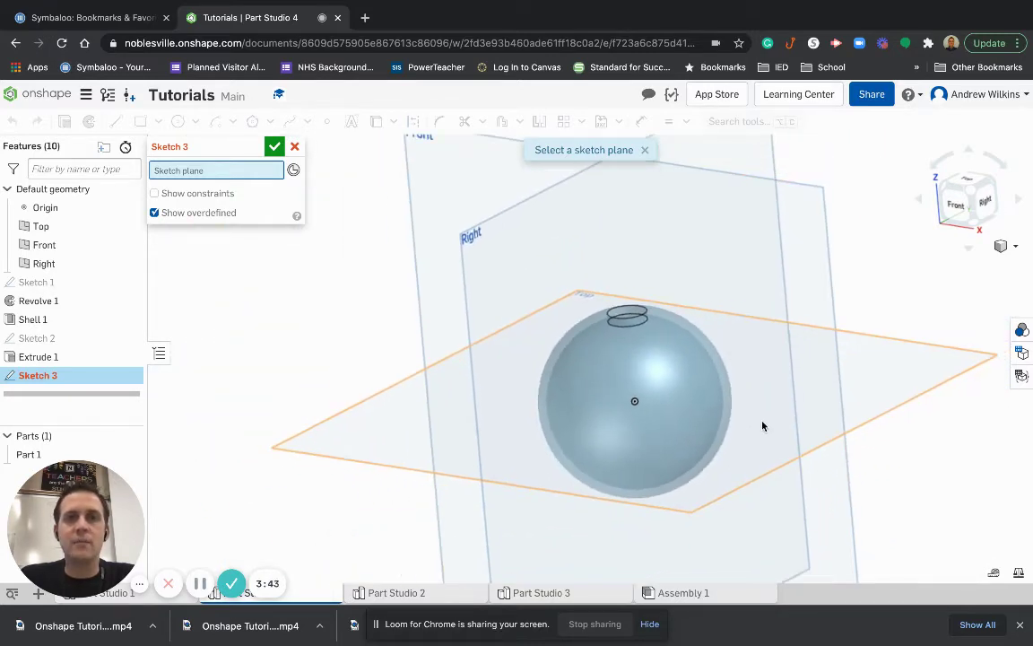
pyautogui.scroll(-1, 764, 426)
pyautogui.moveTo(763, 426); pyautogui.dragTo(654, 389, button='middle')
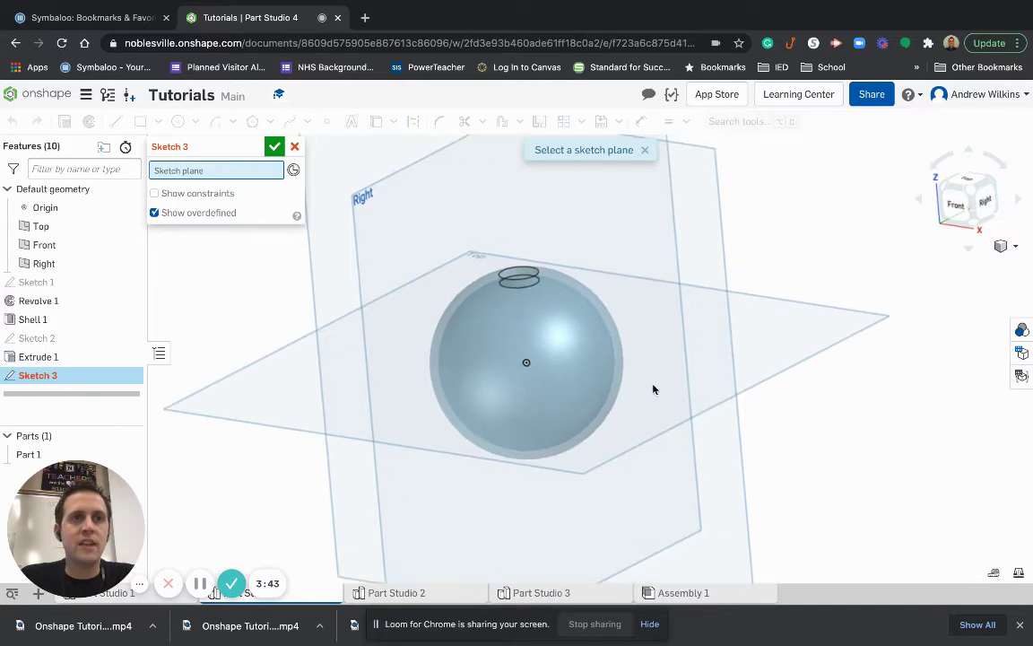
pyautogui.click(295, 147)
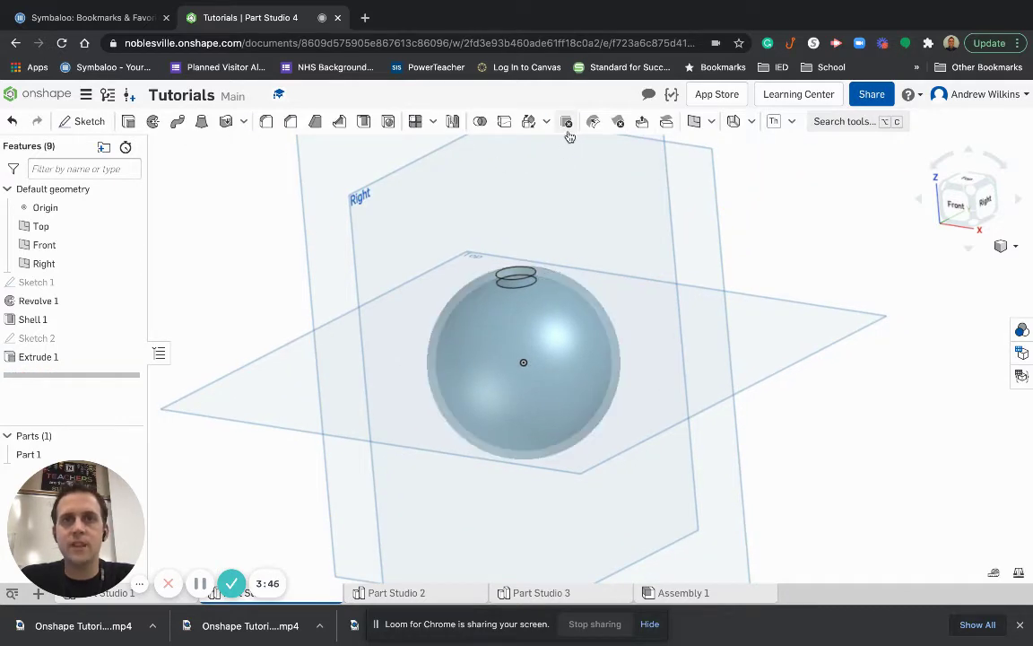
# Create a construction plane offset 2 in from the Right plane.
pyautogui.click(693, 121)
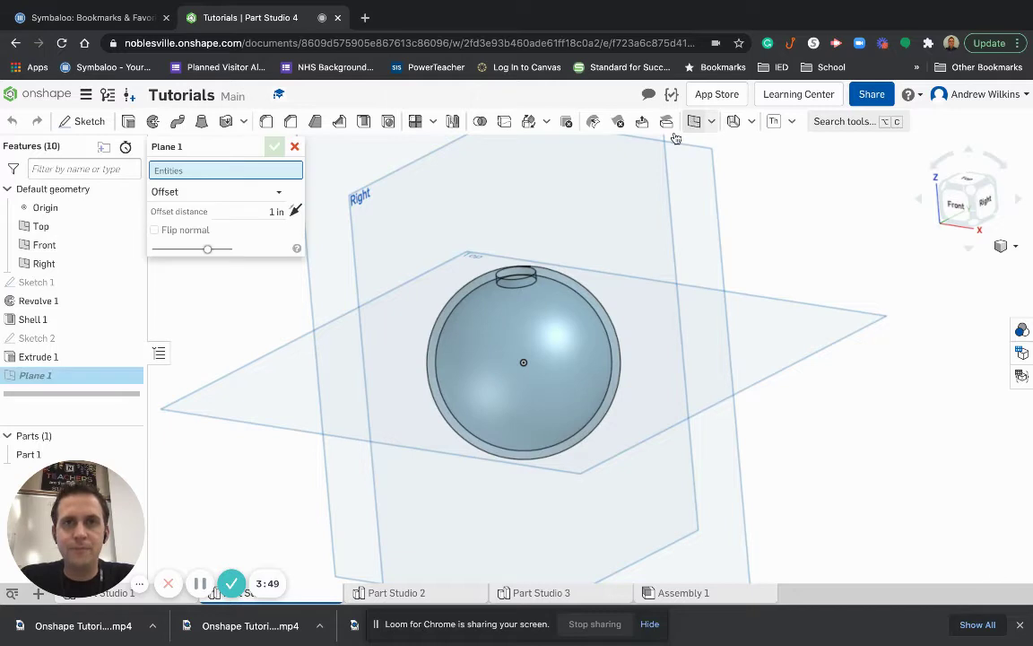
pyautogui.click(359, 207)
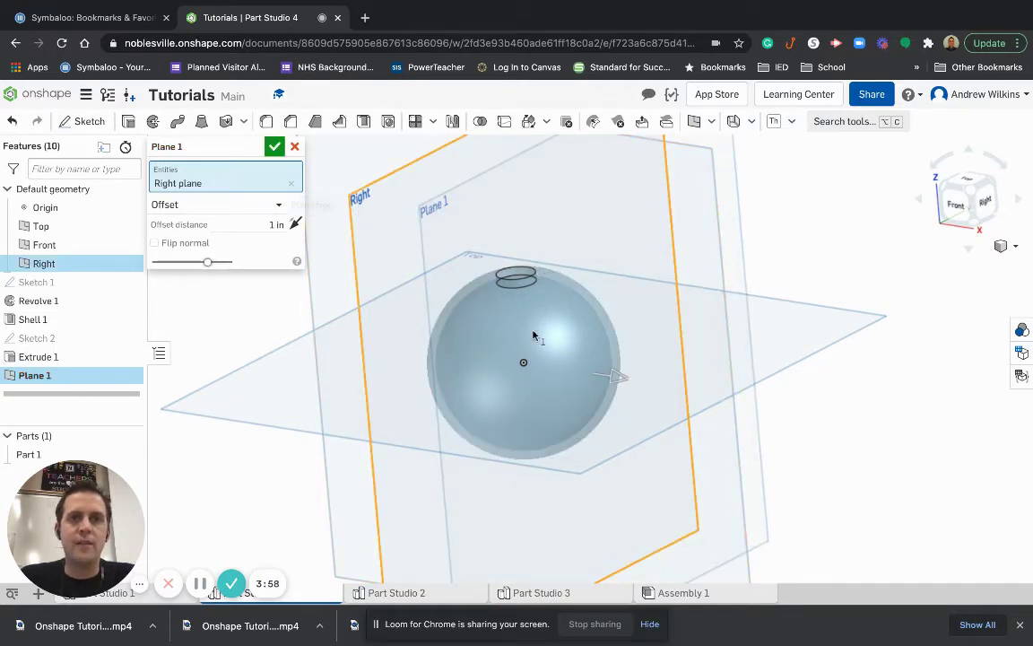
pyautogui.scroll(1, 534, 350)
pyautogui.moveTo(565, 496); pyautogui.dragTo(592, 486, button='right')
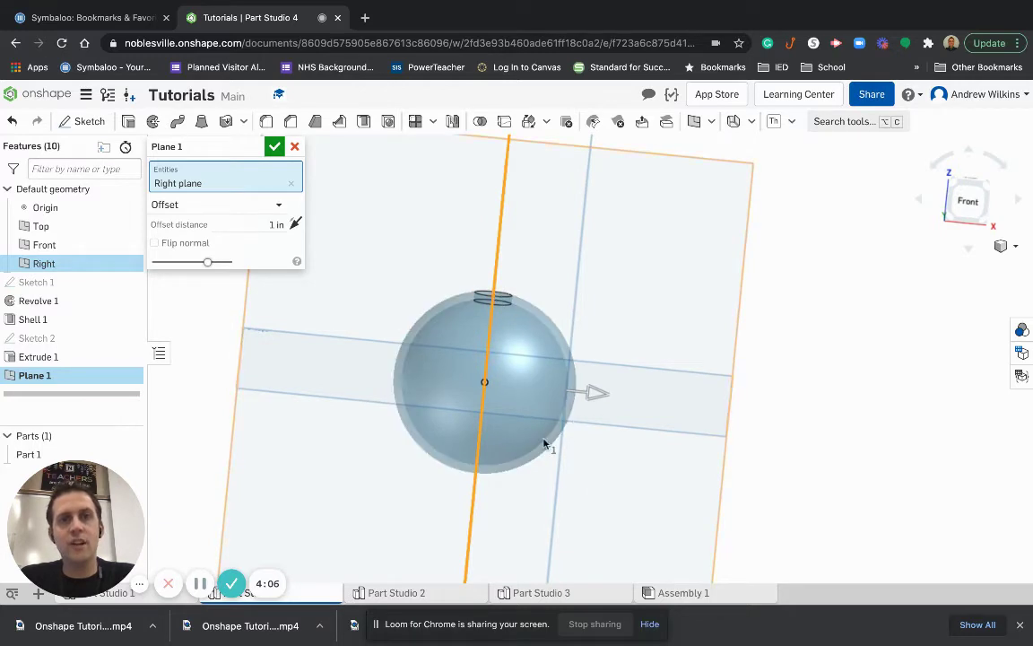
pyautogui.click(265, 222)
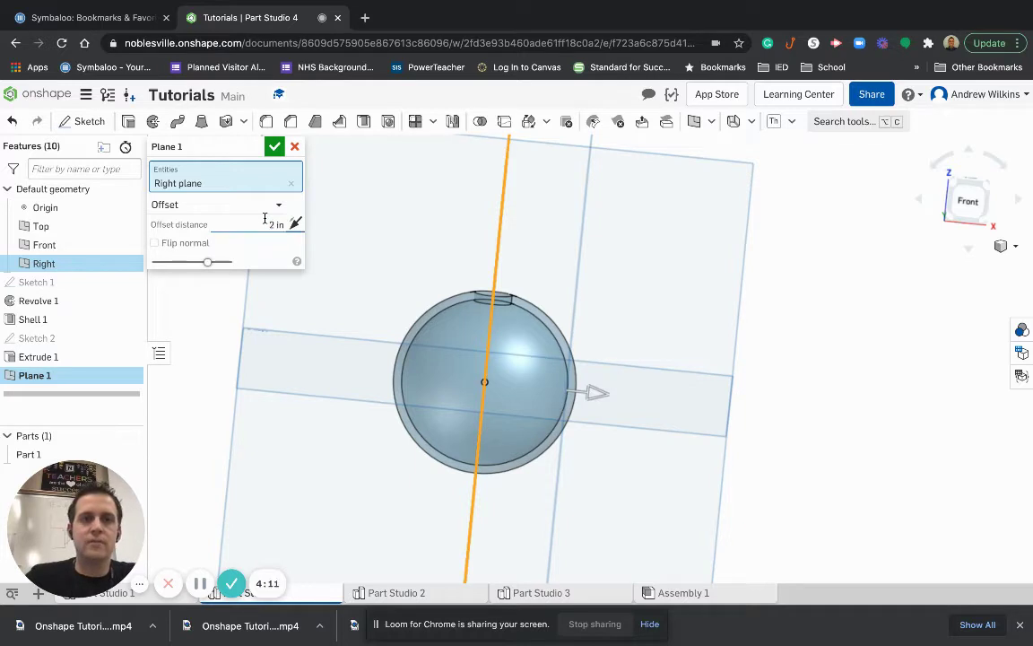
pyautogui.write('2')
pyautogui.press('Return')
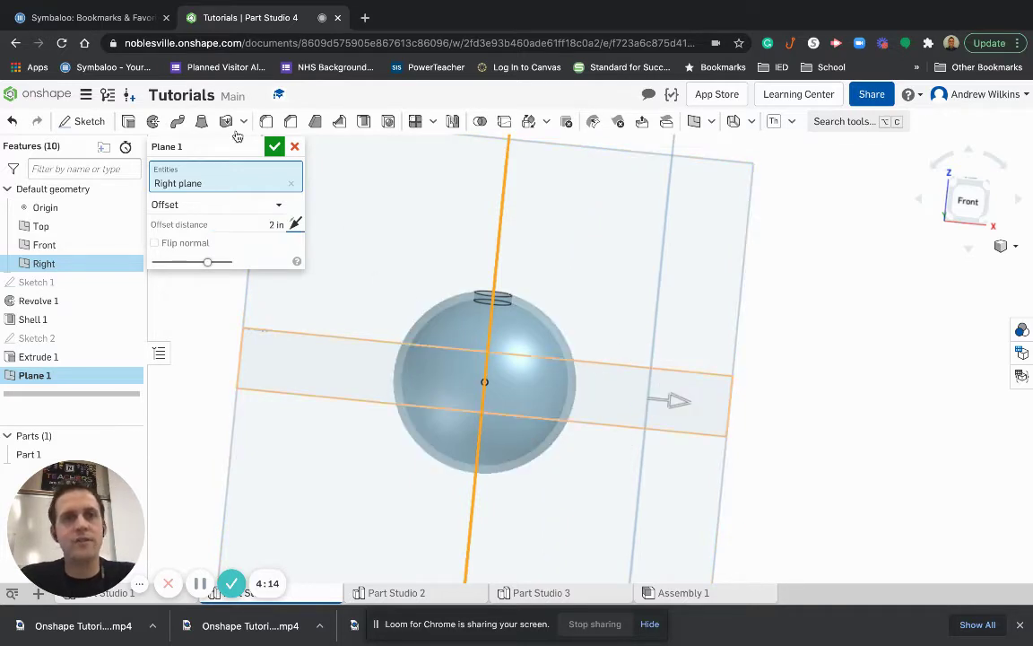
pyautogui.click(275, 146)
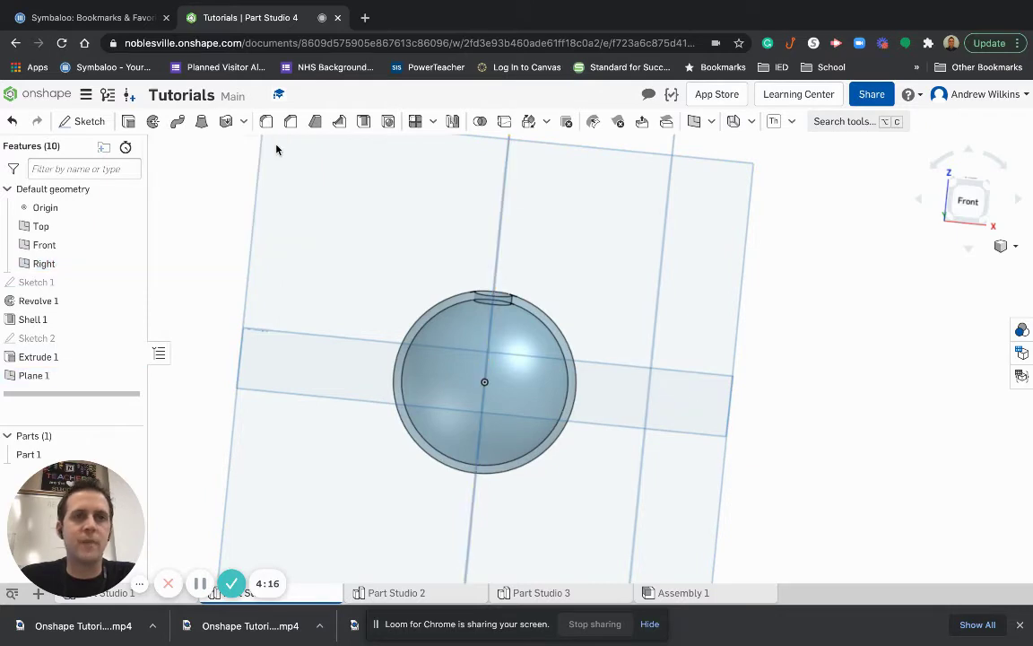
# Start a sketch on Plane 1 and view it normal to the sketch plane.
pyautogui.moveTo(707, 416); pyautogui.dragTo(627, 411, button='right')
pyautogui.rightClick(585, 427)
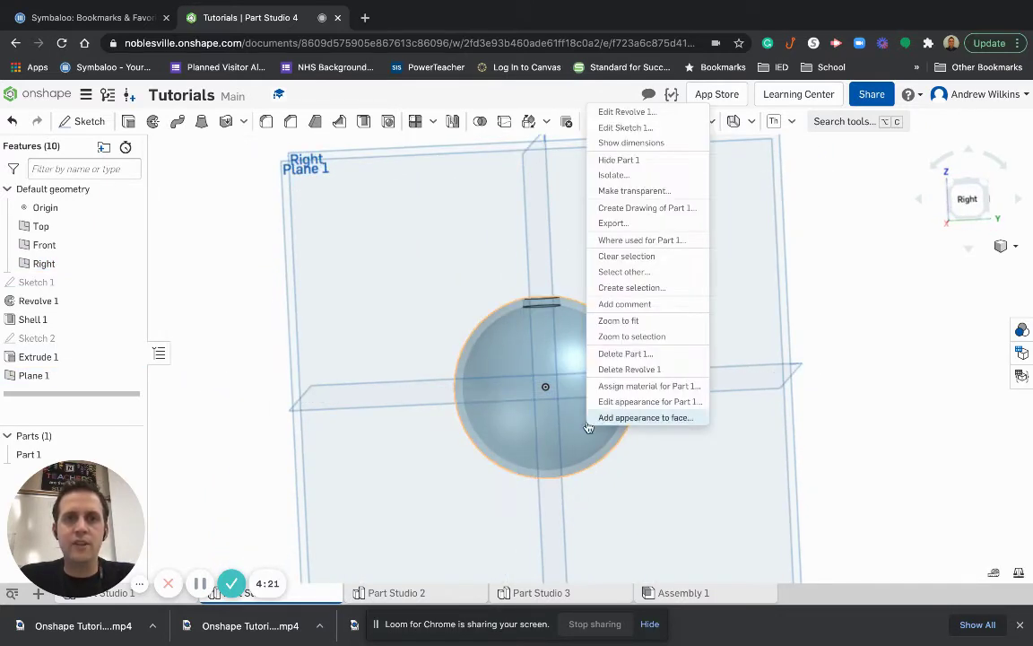
pyautogui.click(787, 312)
pyautogui.moveTo(786, 311); pyautogui.dragTo(767, 330, button='right')
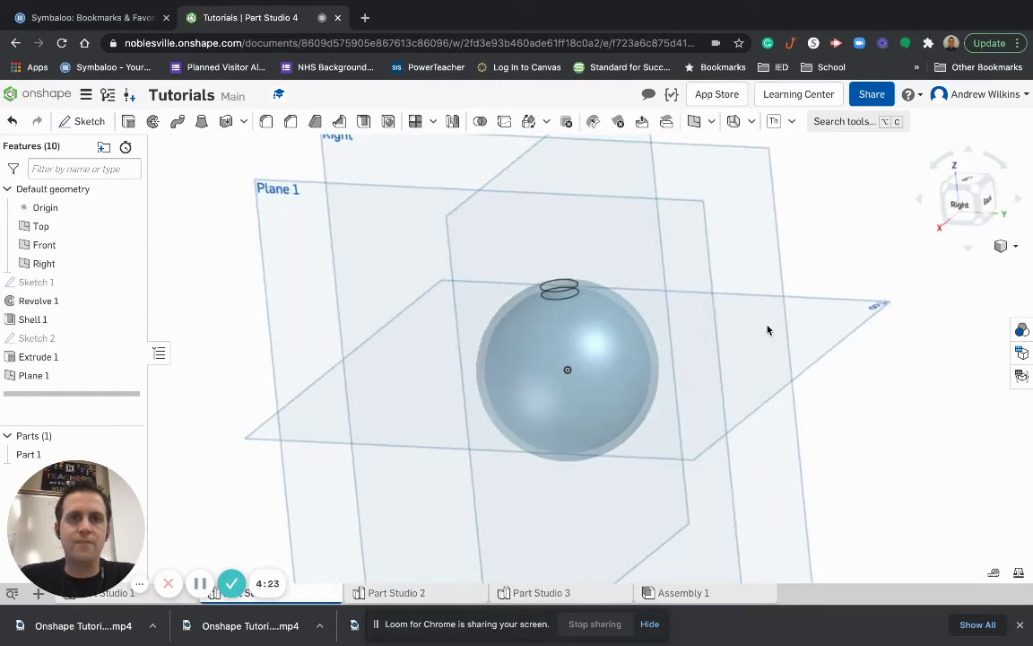
pyautogui.click(83, 121)
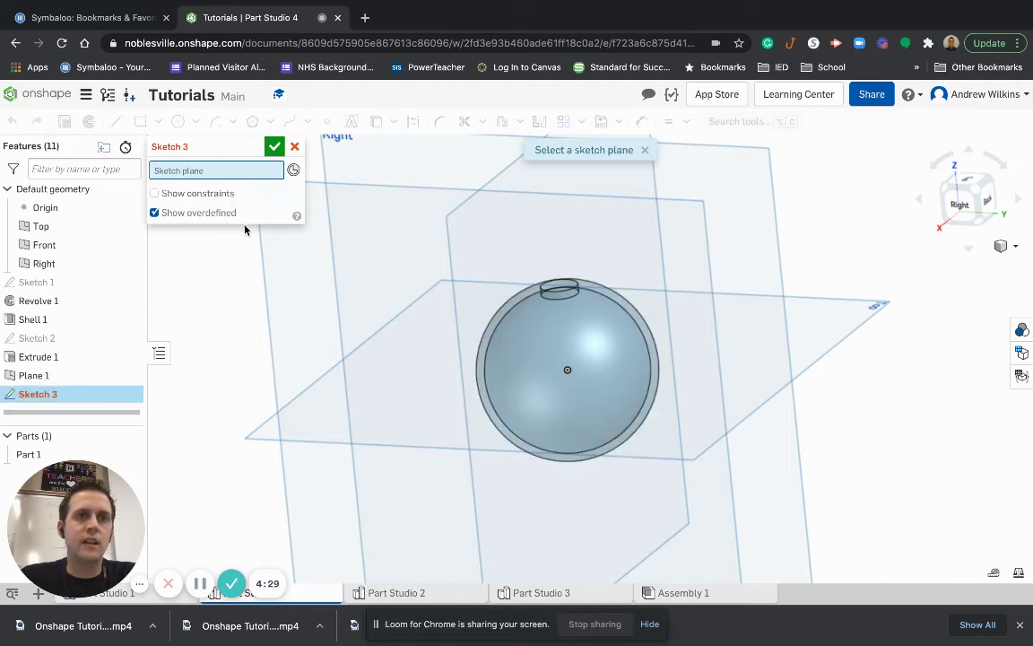
pyautogui.click(300, 291)
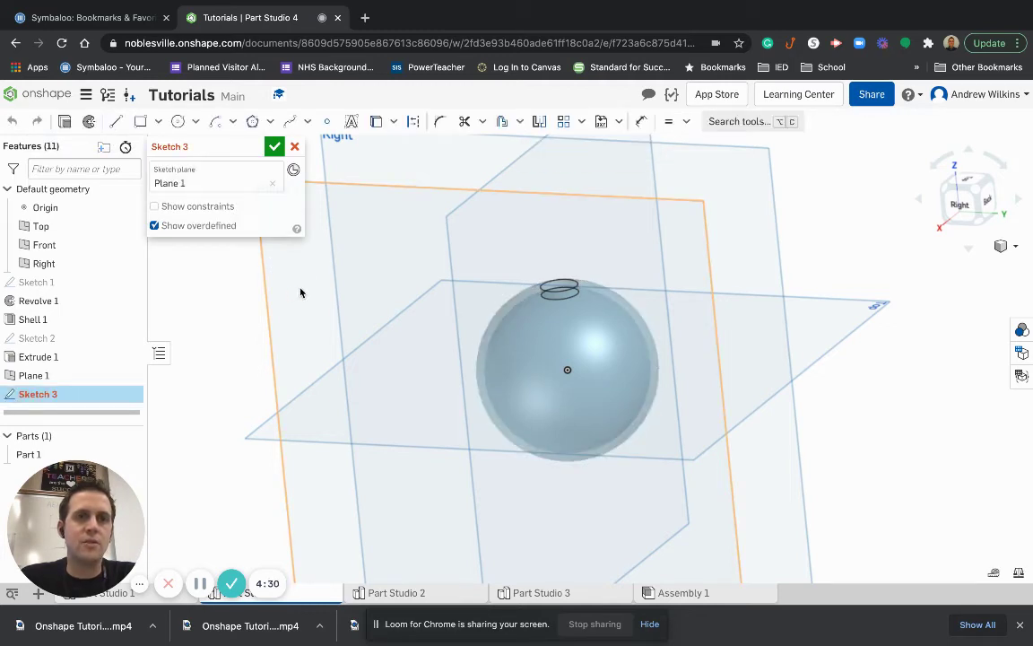
pyautogui.rightClick(300, 292)
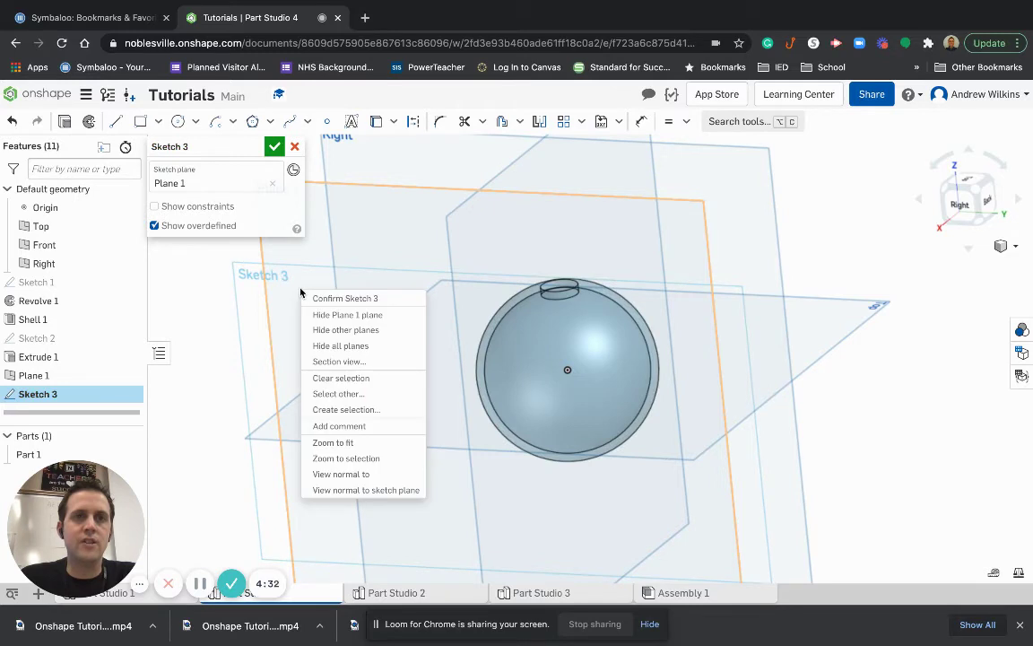
pyautogui.click(354, 489)
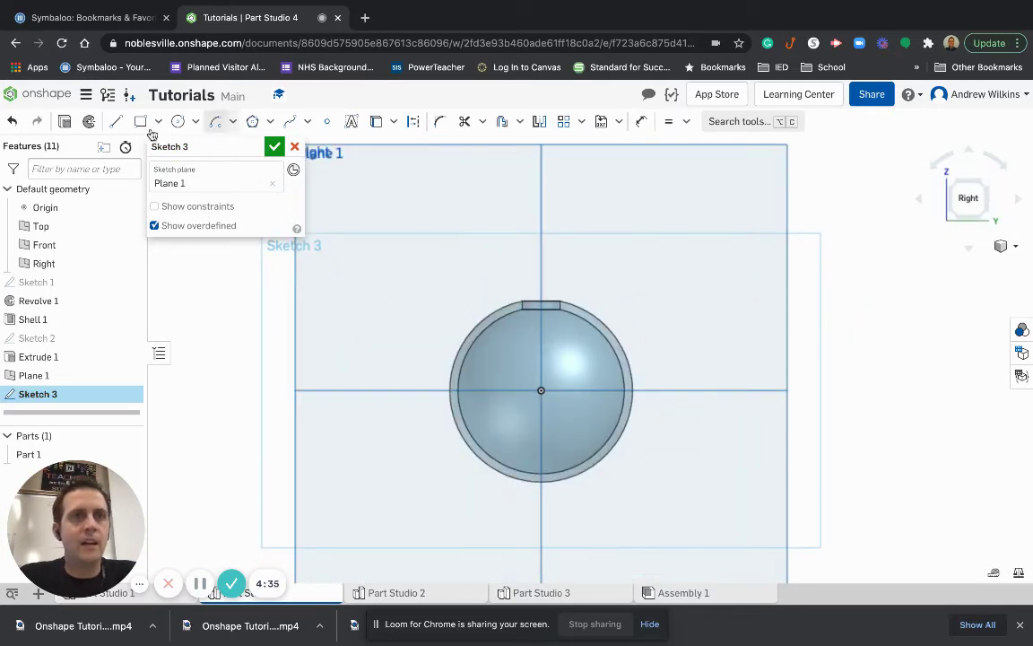
# Sketch a 0.4 in by 0.4 in center point rectangle centred on the origin and accept the sketch.
pyautogui.click(156, 122)
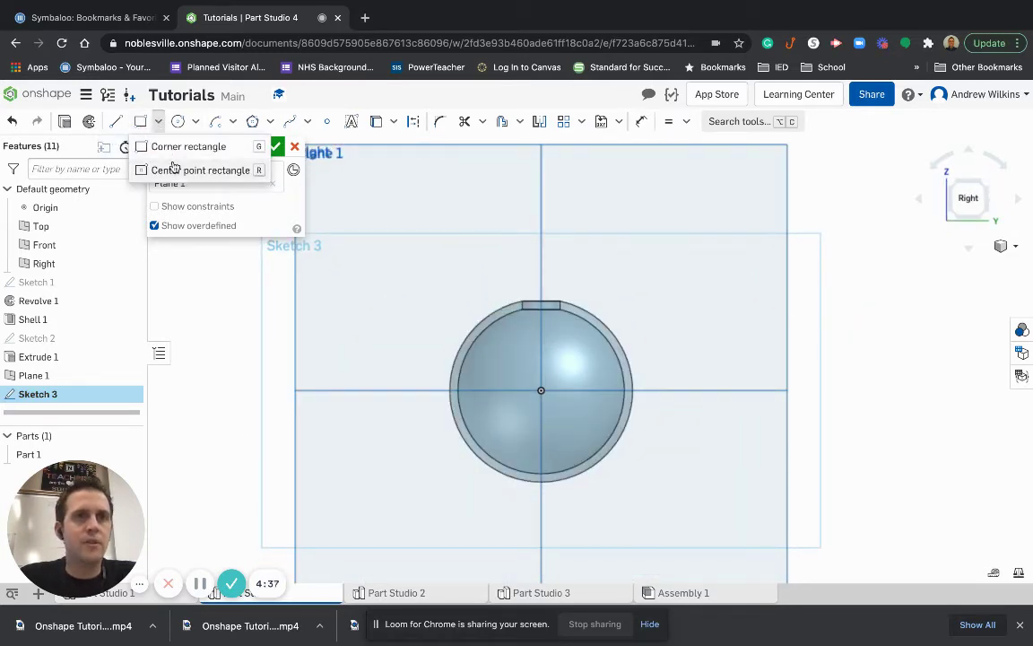
pyautogui.click(175, 169)
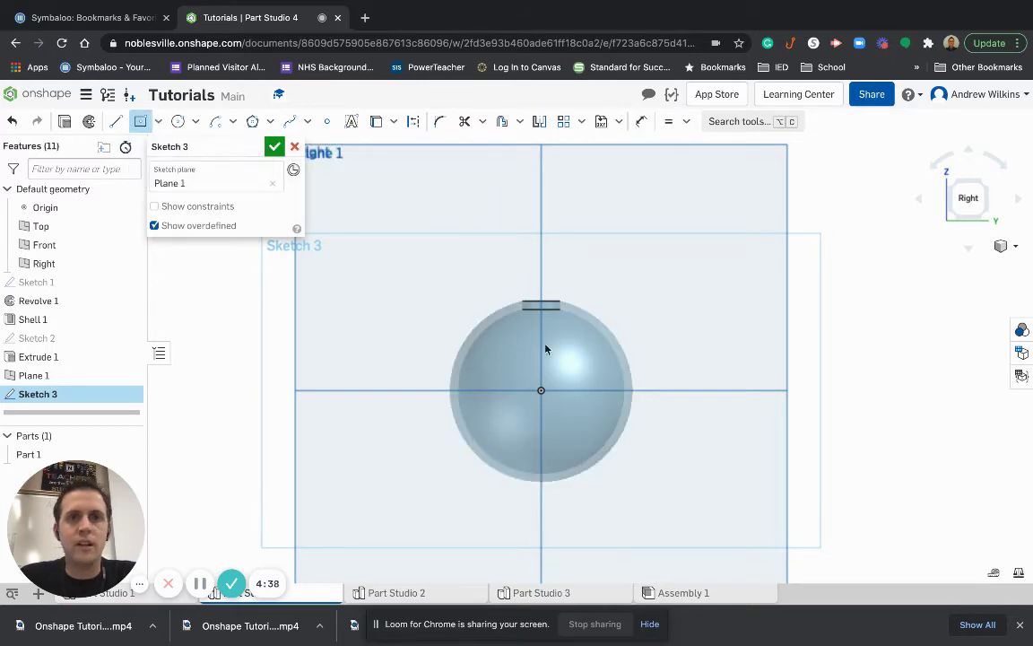
pyautogui.click(540, 390)
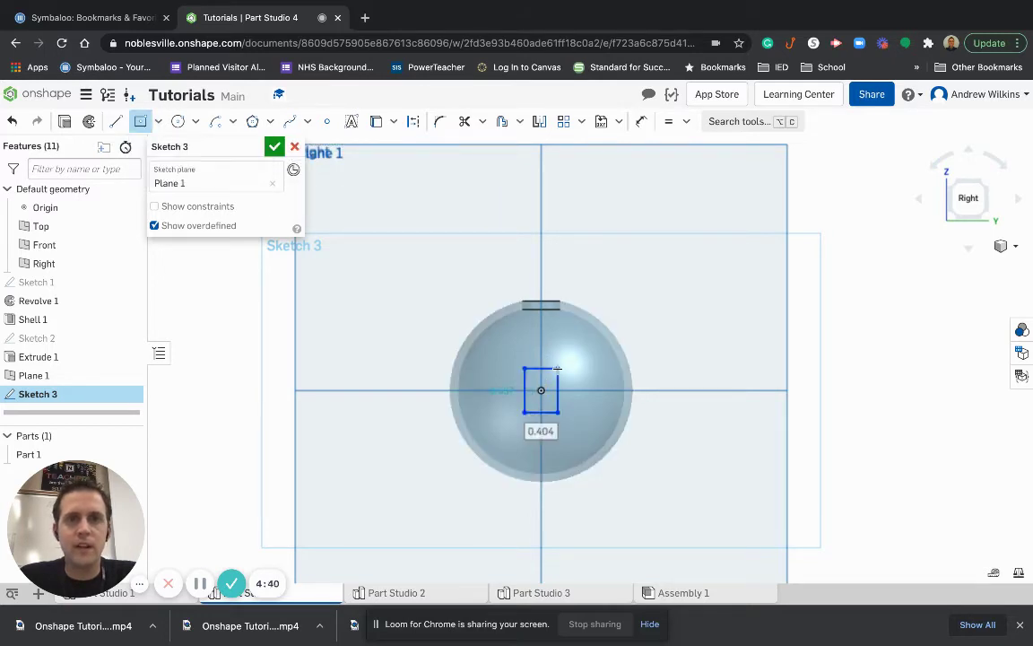
pyautogui.press('Tab')
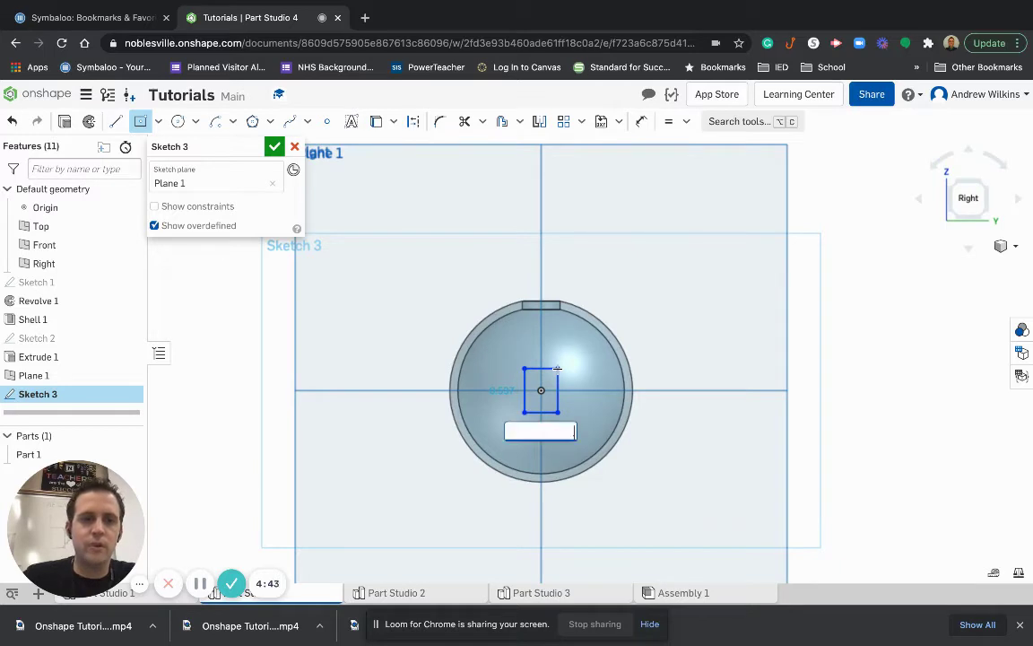
pyautogui.press('Tab')
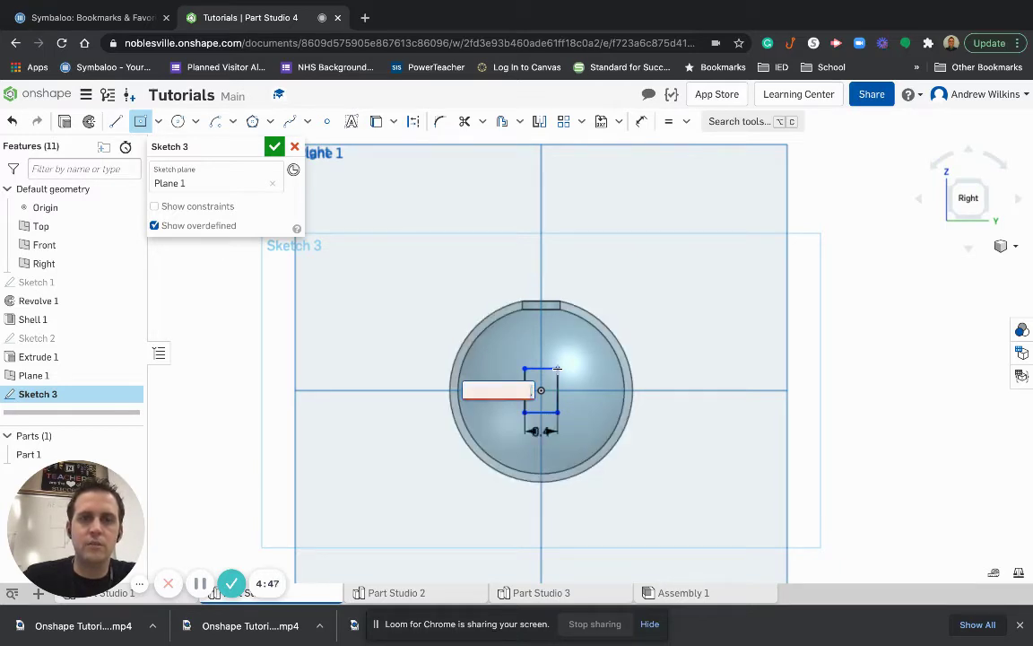
pyautogui.write('0.4')
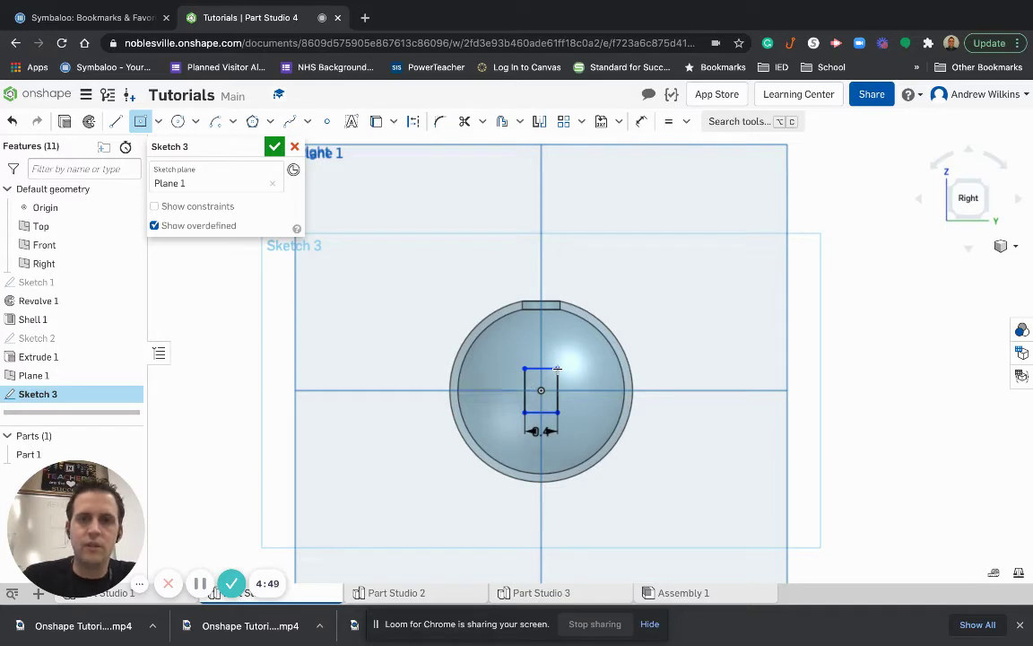
pyautogui.press('Return')
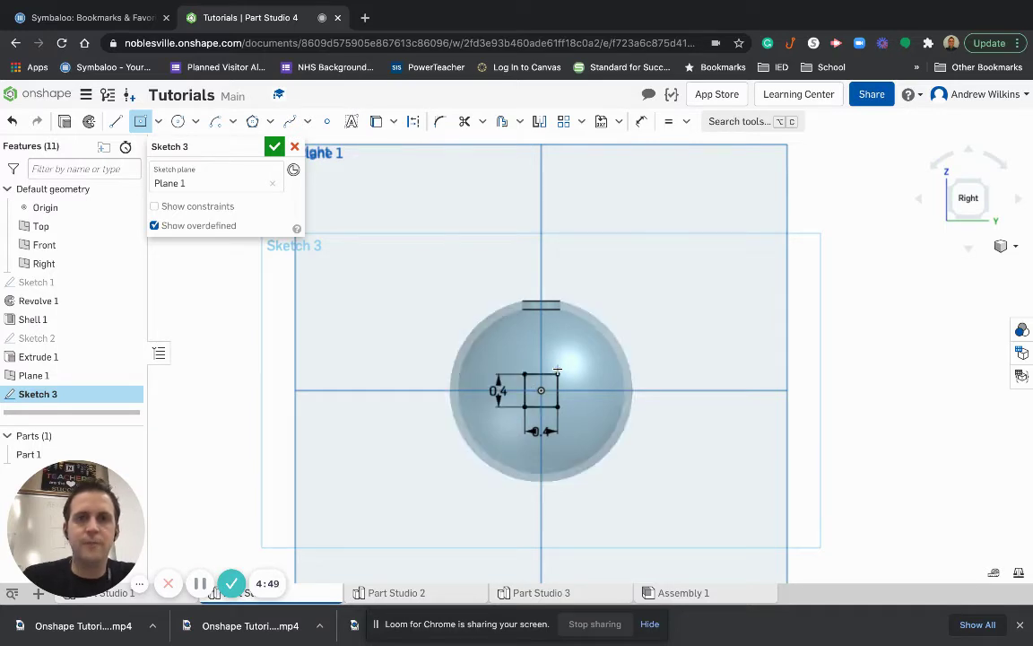
pyautogui.click(274, 146)
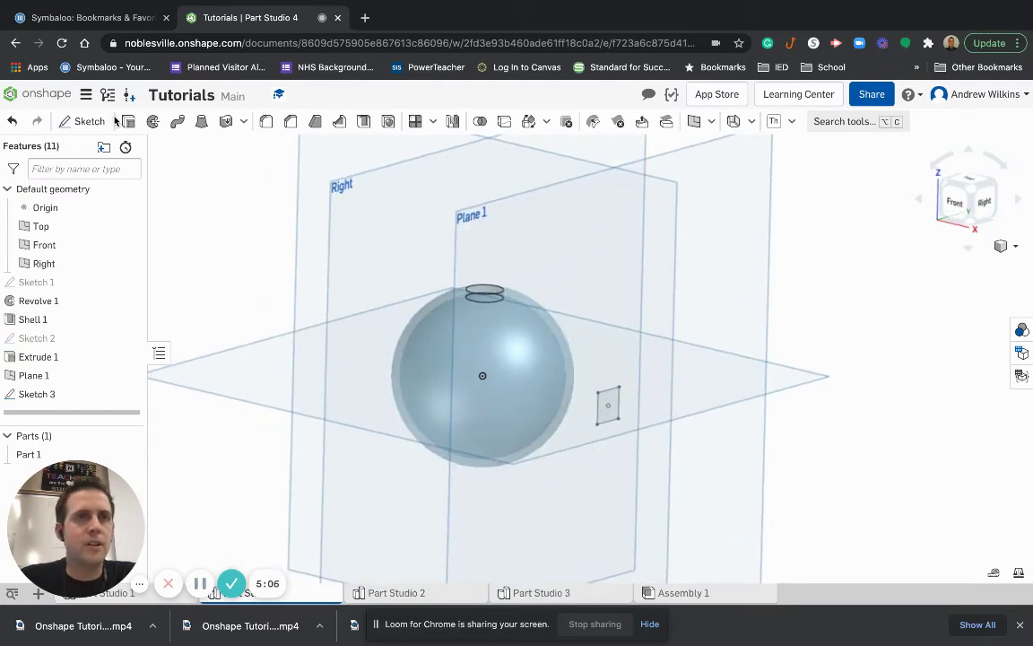
# Set up an Extrude Remove of the Sketch 3 square, Blind 1 in deep, with its direction flipped toward the sphere.
pyautogui.hotkey('shift', 'e')
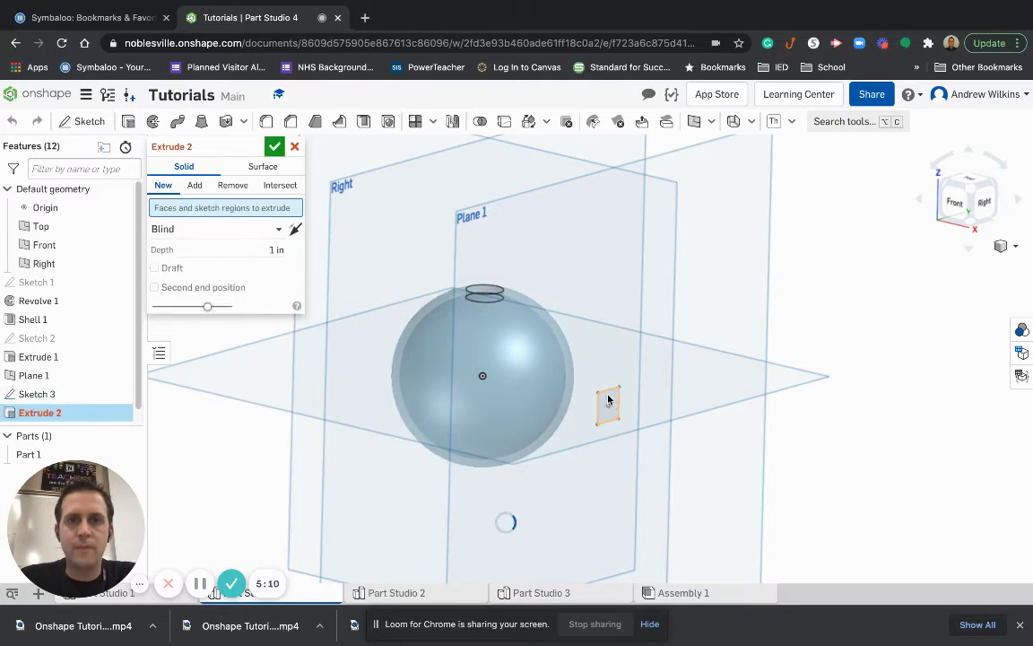
pyautogui.click(608, 400)
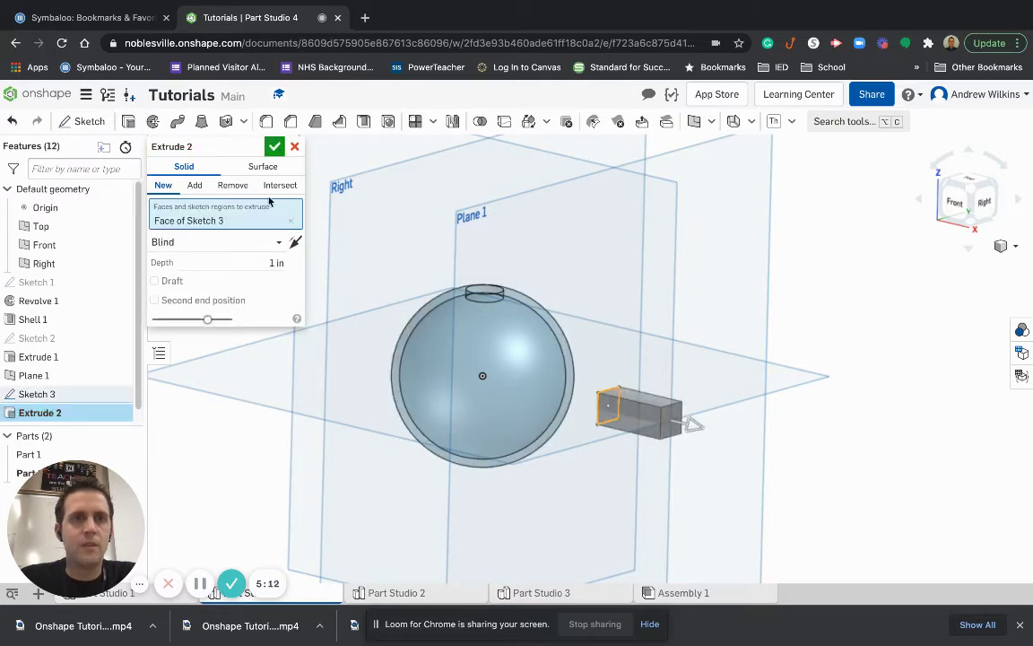
pyautogui.click(237, 185)
pyautogui.click(294, 242)
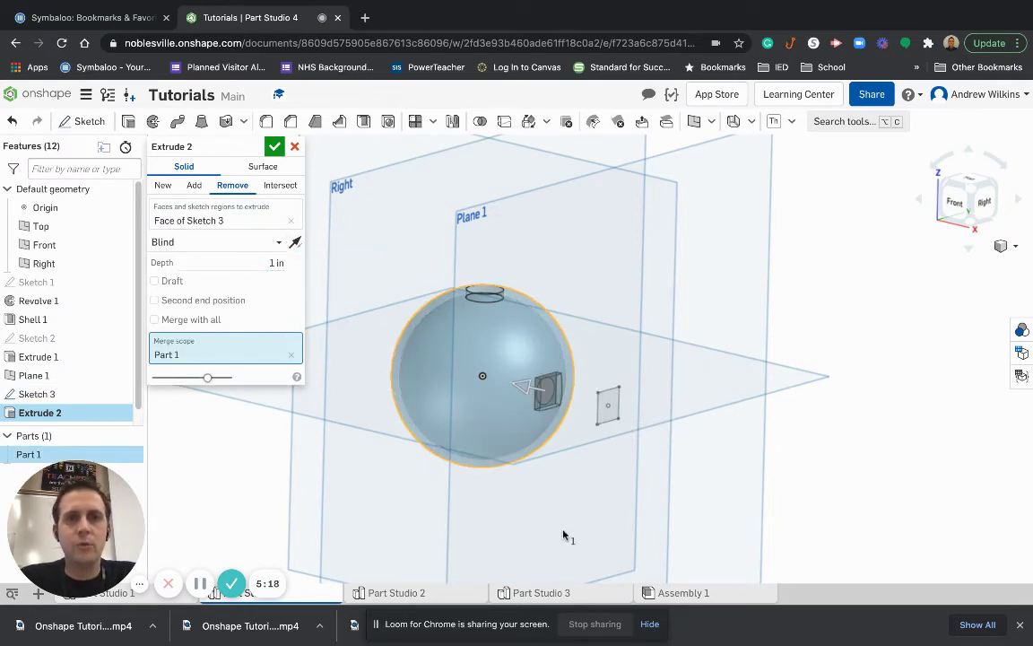
pyautogui.moveTo(565, 537); pyautogui.dragTo(554, 516, button='right')
pyautogui.scroll(-2, 536, 405)
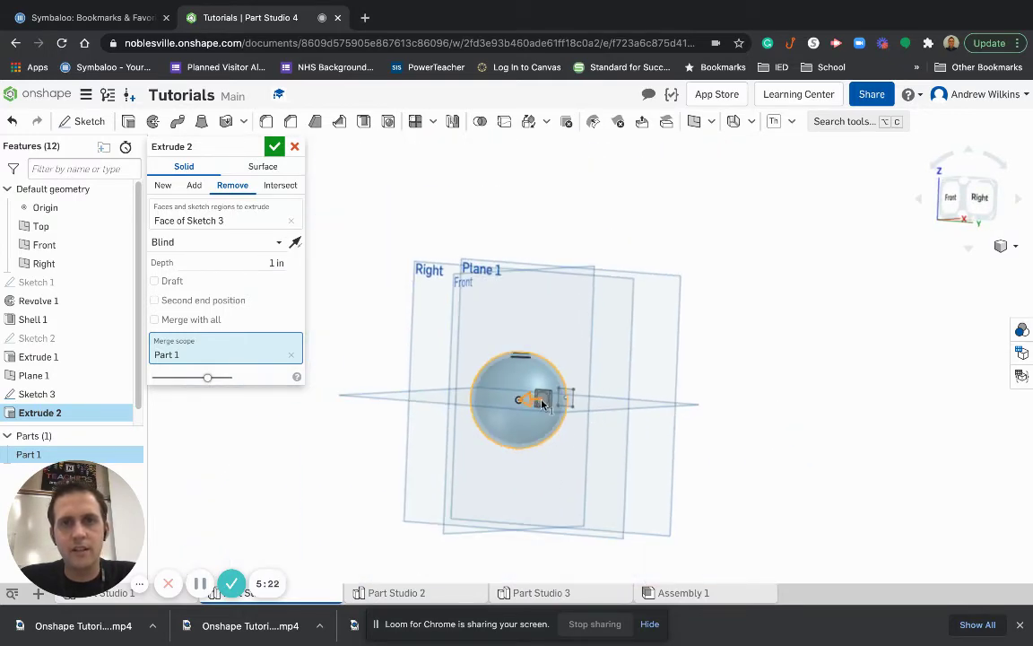
pyautogui.scroll(10, 537, 404)
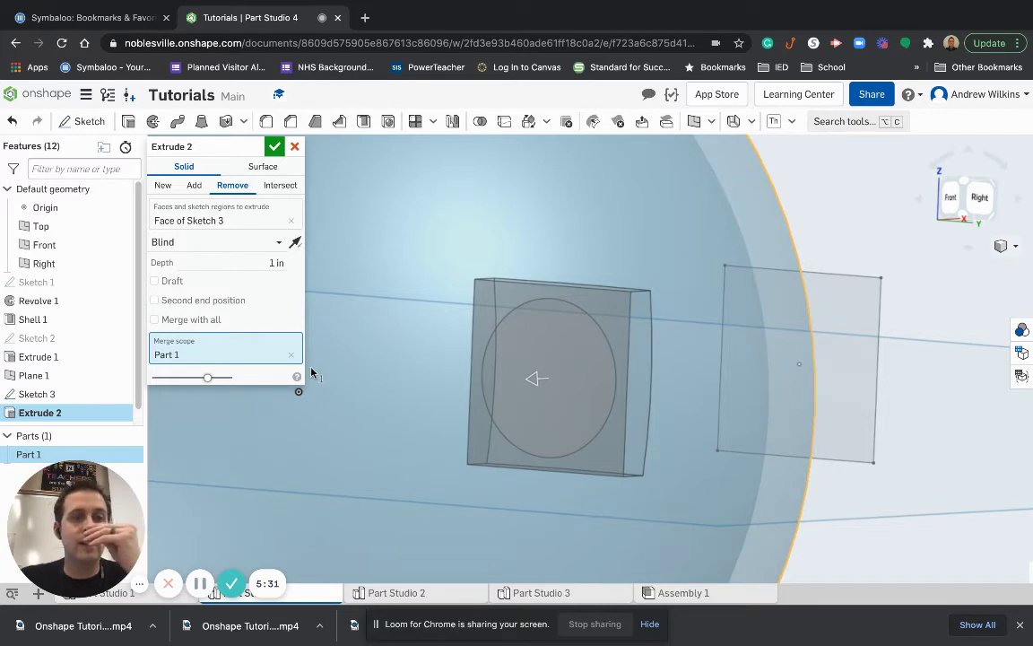
# Try the Up to next end type, then Up to face with the shell's inner face, and cancel the extrude.
pyautogui.click(234, 242)
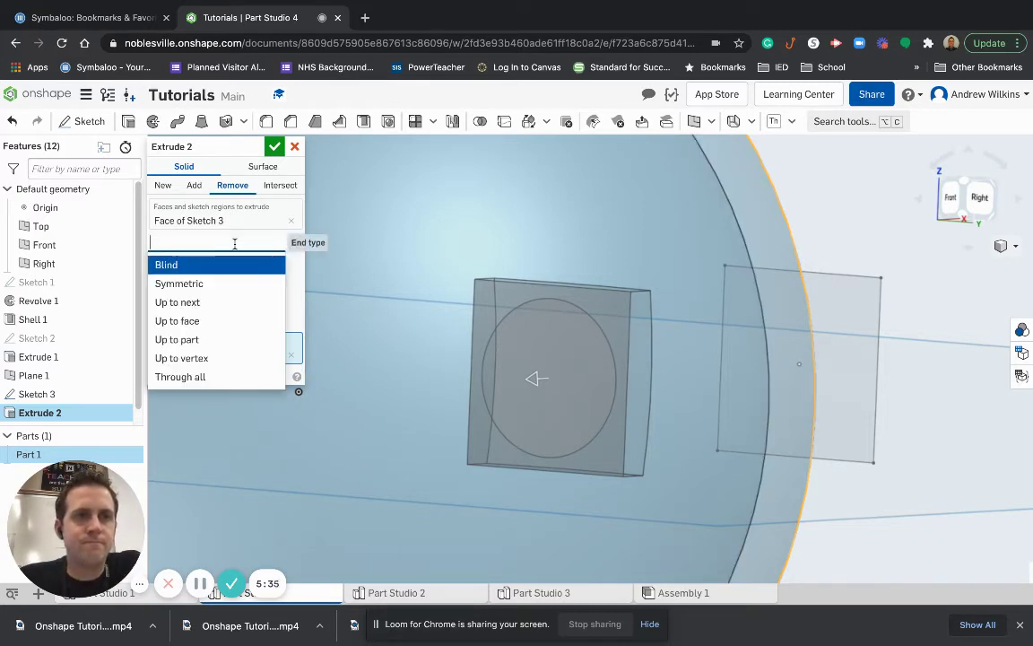
pyautogui.click(224, 301)
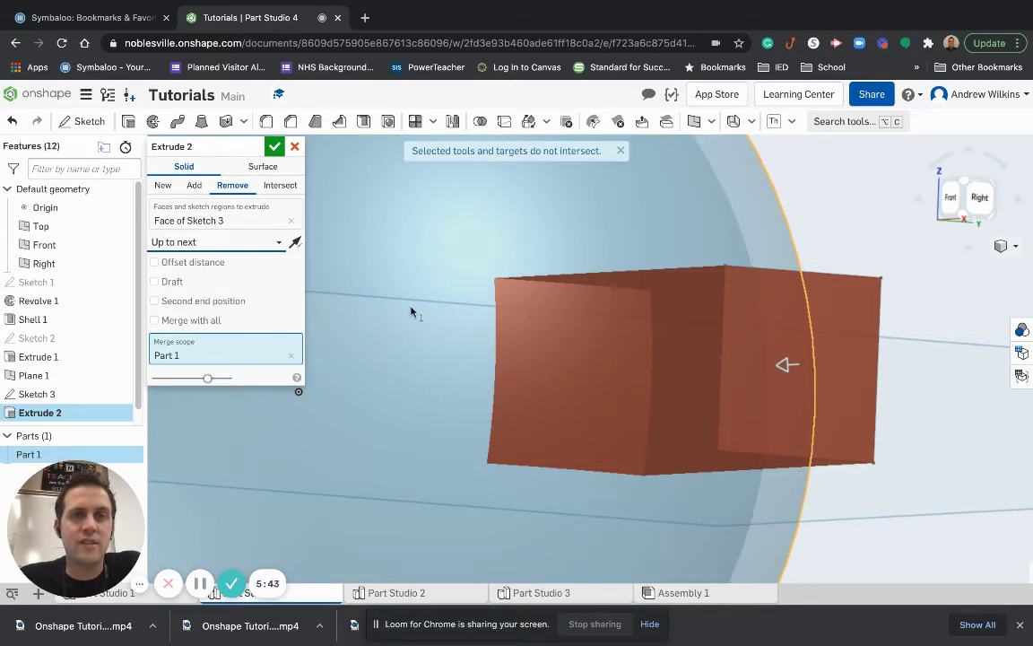
pyautogui.click(251, 244)
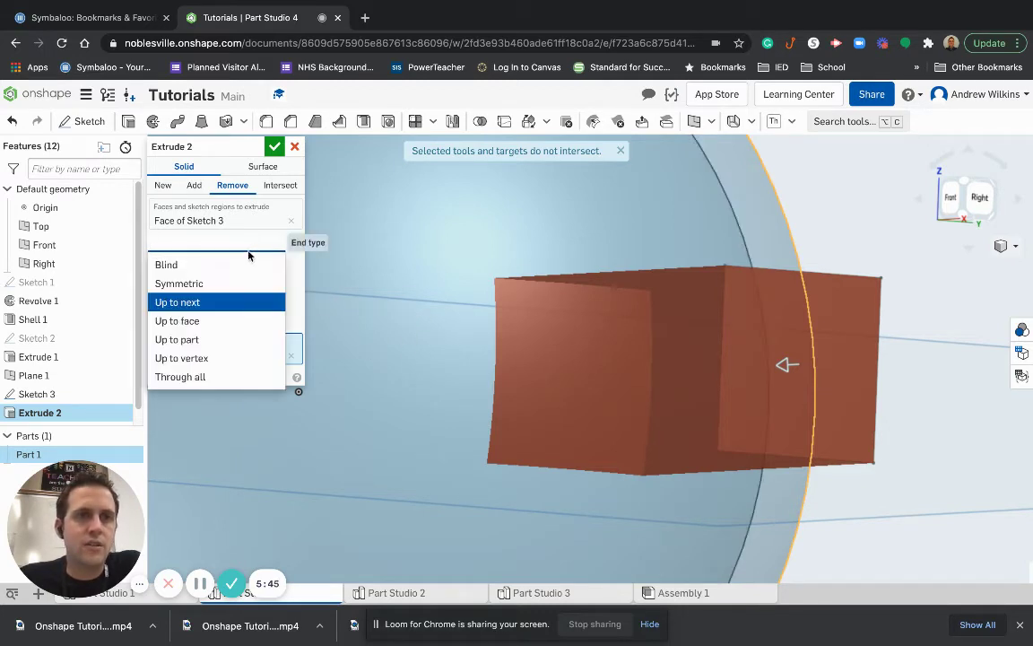
pyautogui.click(218, 322)
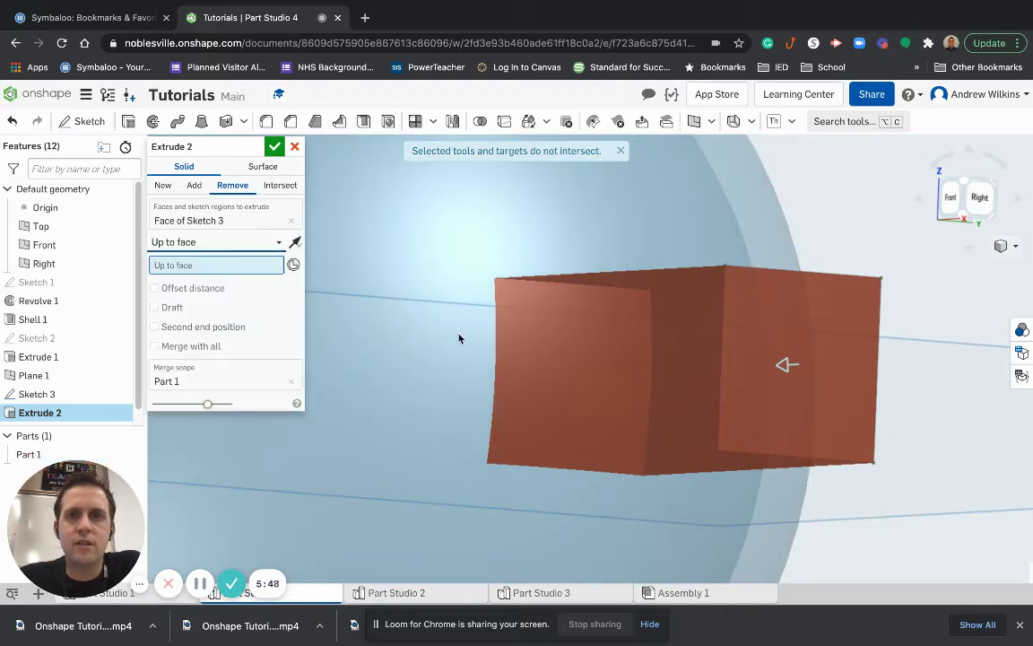
pyautogui.scroll(-3, 460, 338)
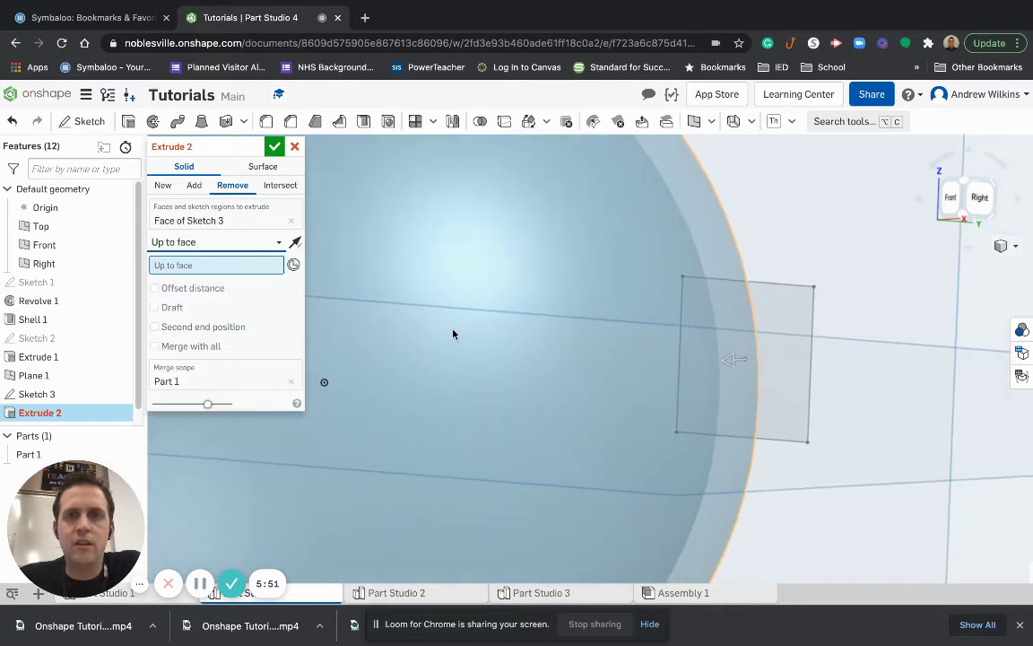
pyautogui.scroll(-3, 449, 332)
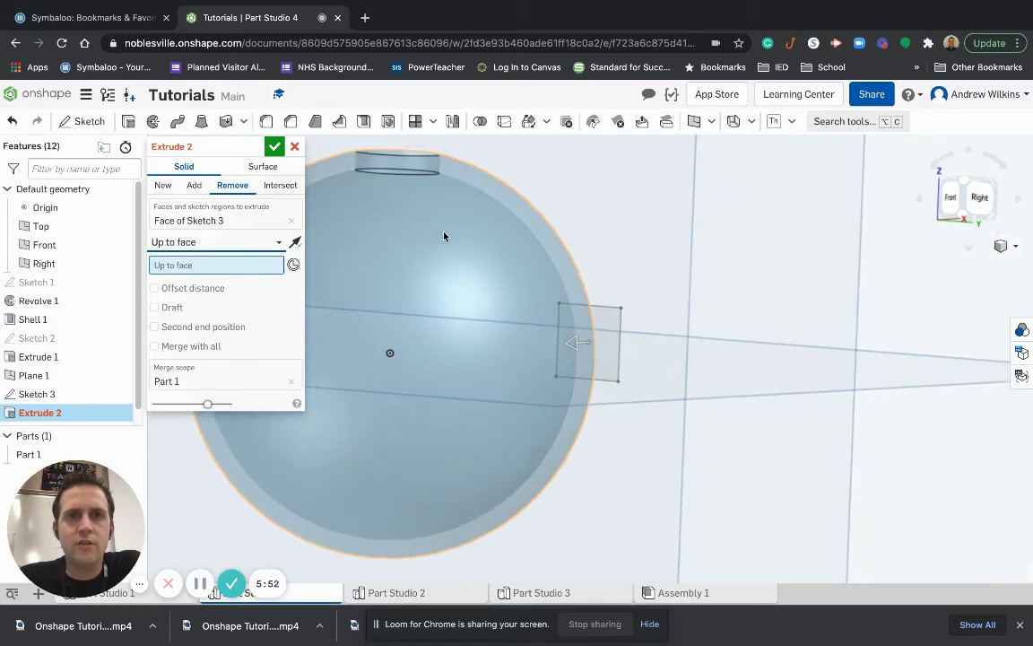
pyautogui.moveTo(443, 235)
pyautogui.mouseDown(button='right')
pyautogui.moveTo(448, 245)
pyautogui.moveTo(440, 221)
pyautogui.moveTo(482, 417)
pyautogui.moveTo(448, 376)
pyautogui.moveTo(435, 388)
pyautogui.mouseUp(button='right')
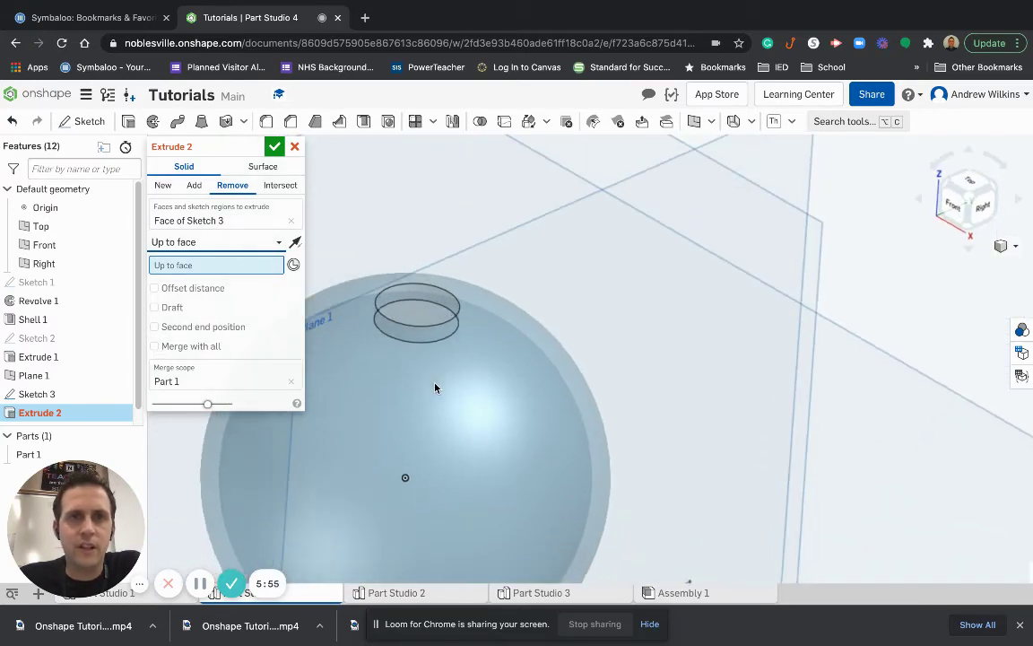
pyautogui.click(416, 318)
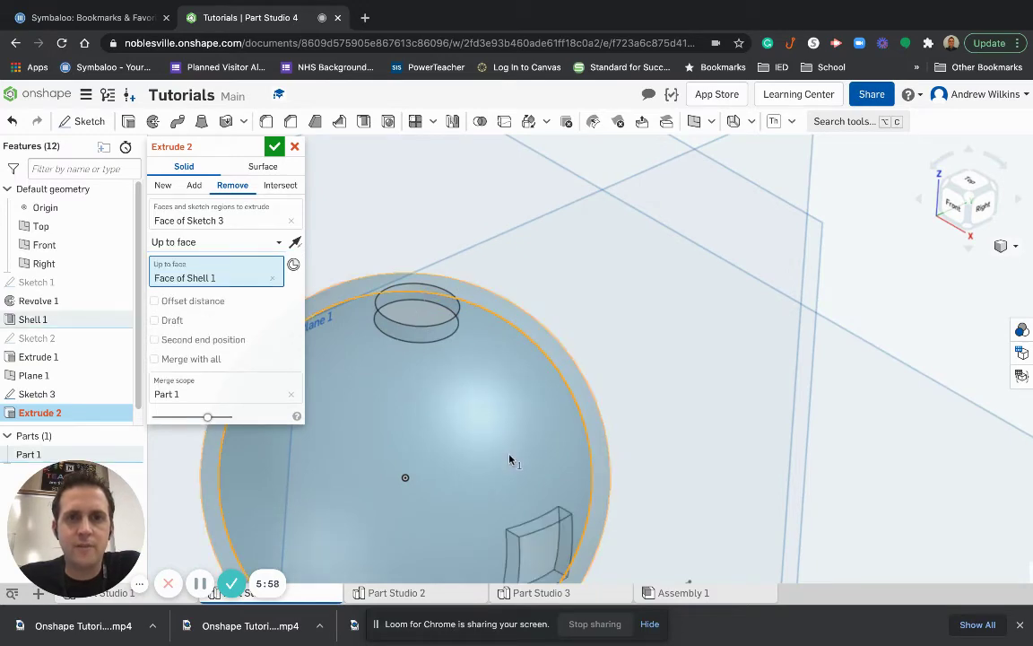
pyautogui.moveTo(508, 451); pyautogui.dragTo(510, 385, button='right')
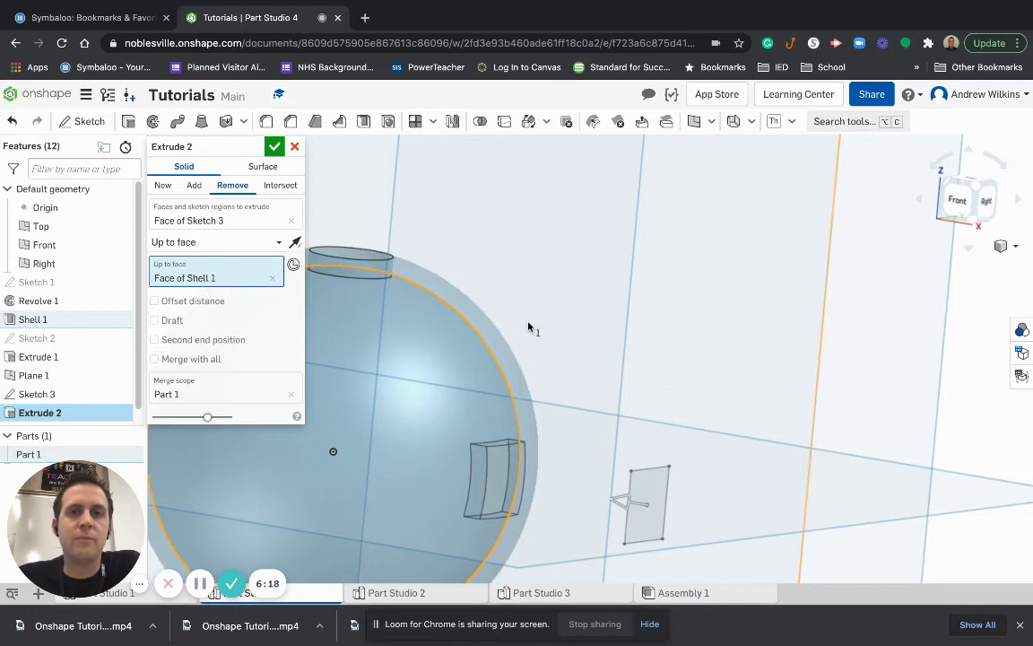
pyautogui.press('Escape')
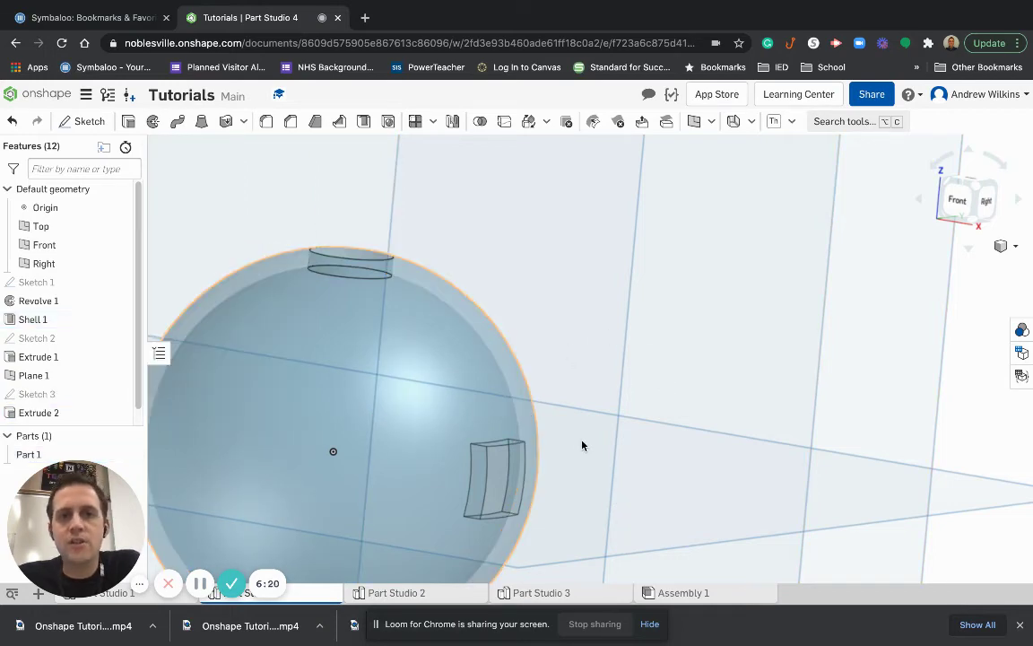
# Show Sketch 1 and hide Plane 1.
pyautogui.scroll(5, 575, 453)
pyautogui.scroll(-5, 575, 453)
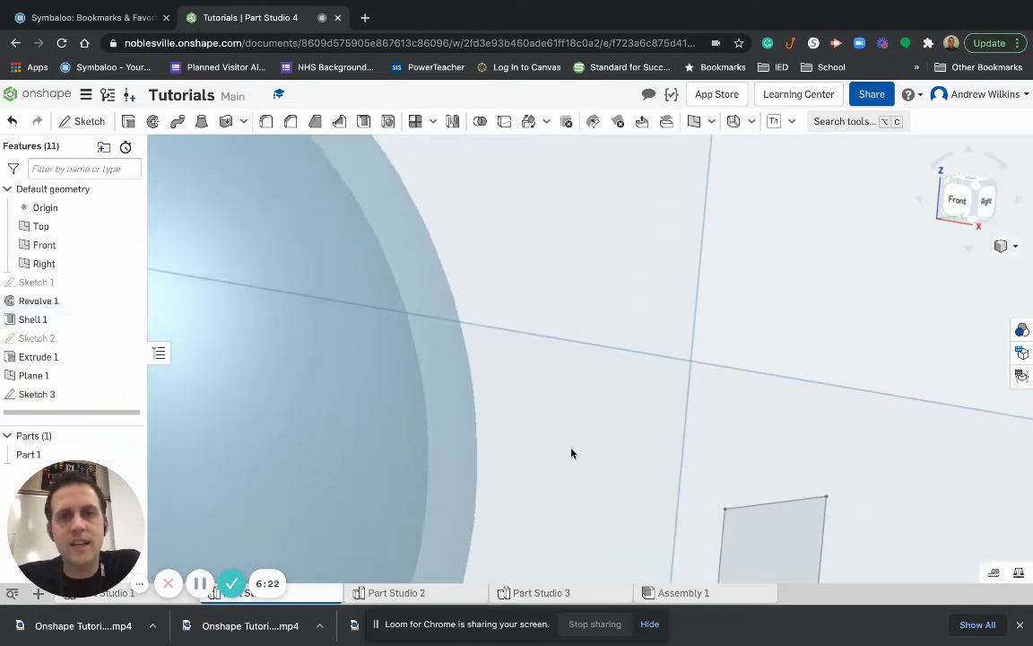
pyautogui.moveTo(570, 298)
pyautogui.mouseDown(button='right')
pyautogui.moveTo(553, 293)
pyautogui.moveTo(584, 302)
pyautogui.mouseUp(button='right')
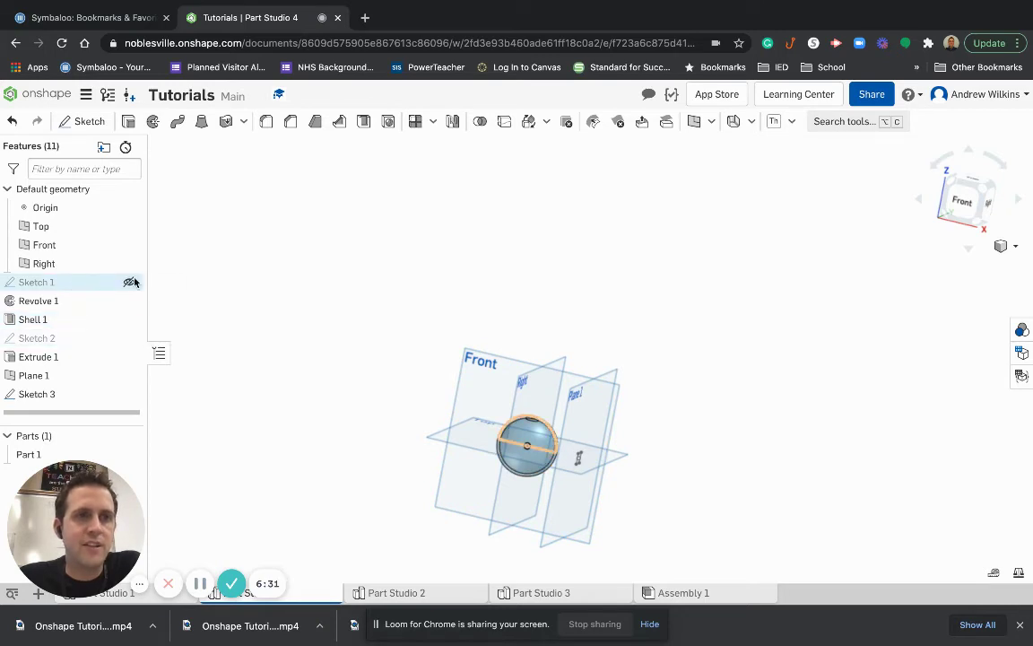
pyautogui.click(131, 281)
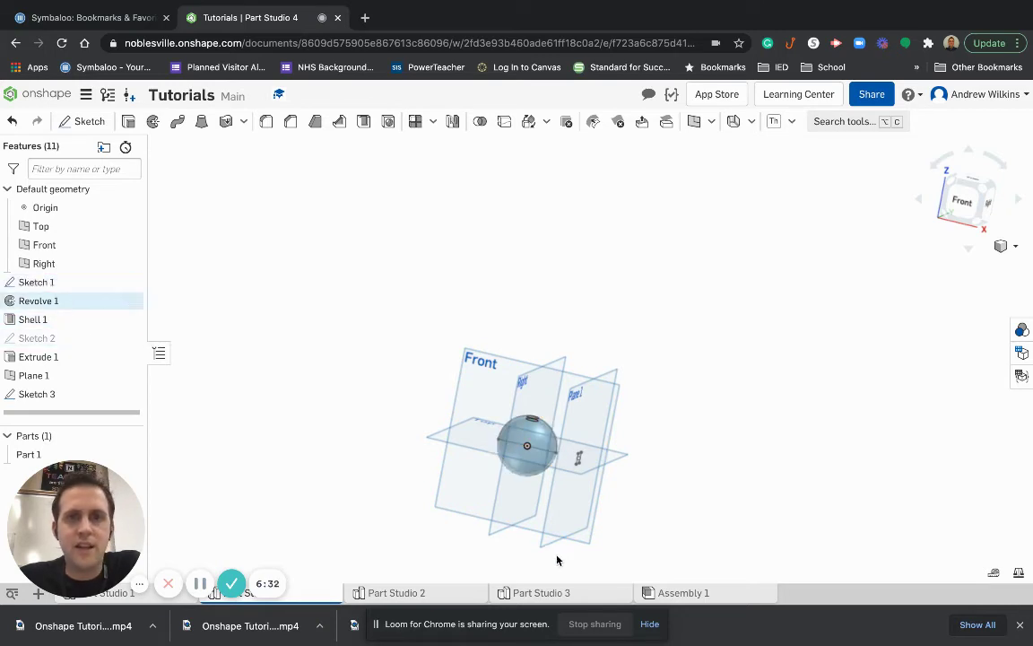
pyautogui.scroll(-2, 555, 465)
pyautogui.scroll(4, 555, 466)
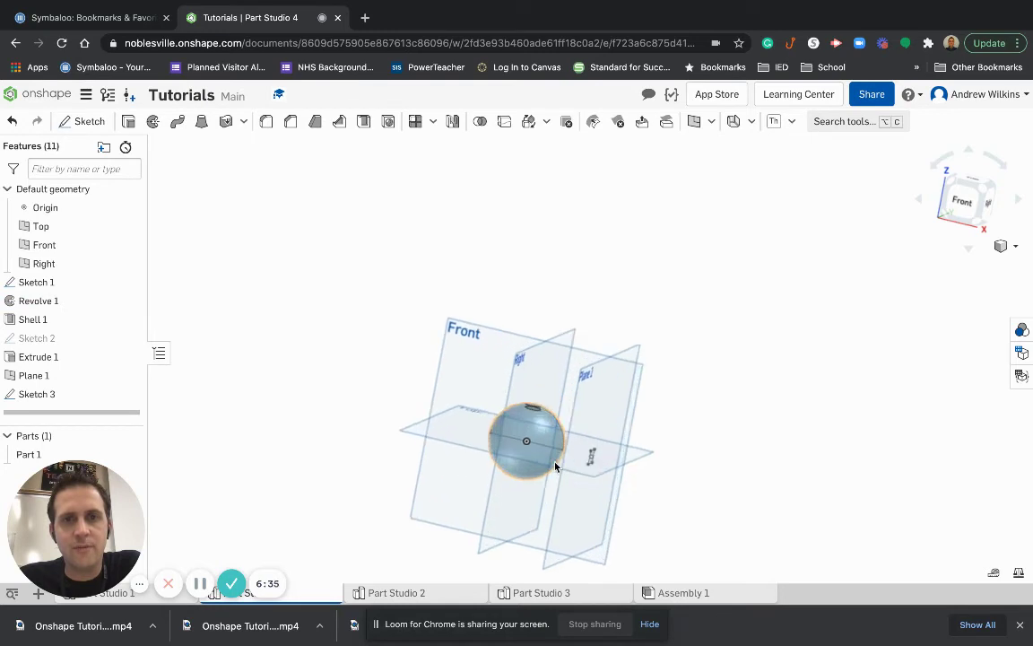
pyautogui.scroll(5, 555, 466)
pyautogui.moveTo(565, 441); pyautogui.dragTo(470, 433, button='middle')
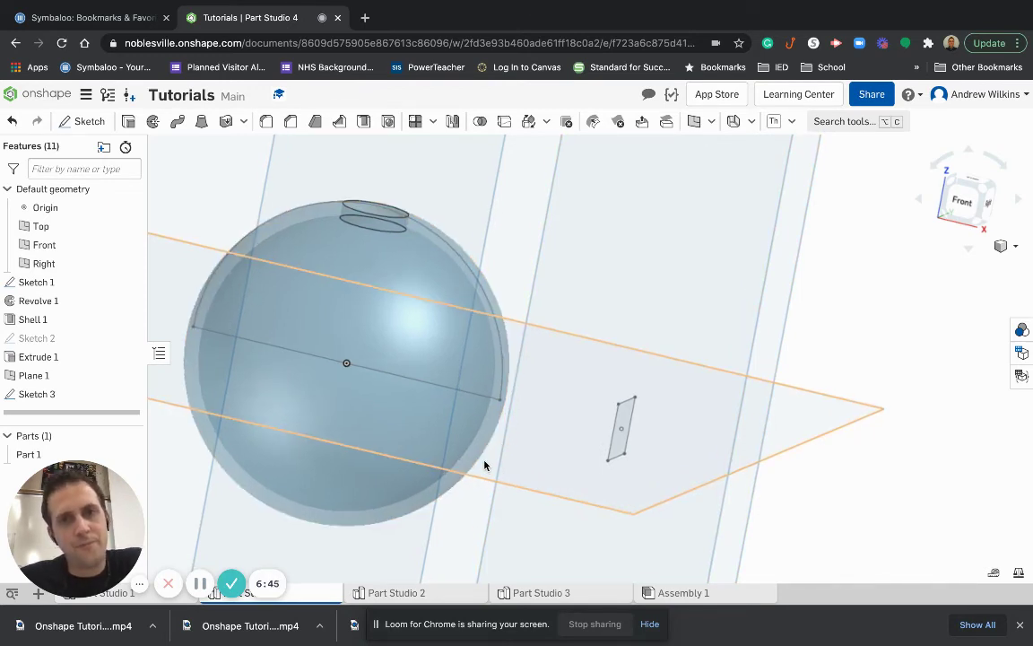
pyautogui.scroll(-5, 489, 465)
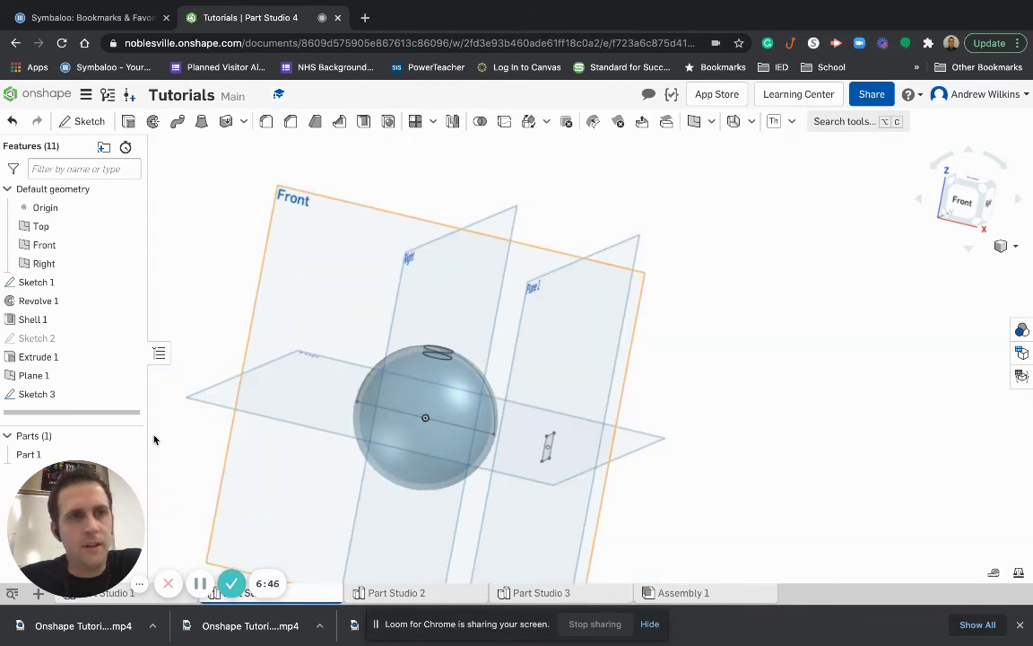
pyautogui.click(128, 377)
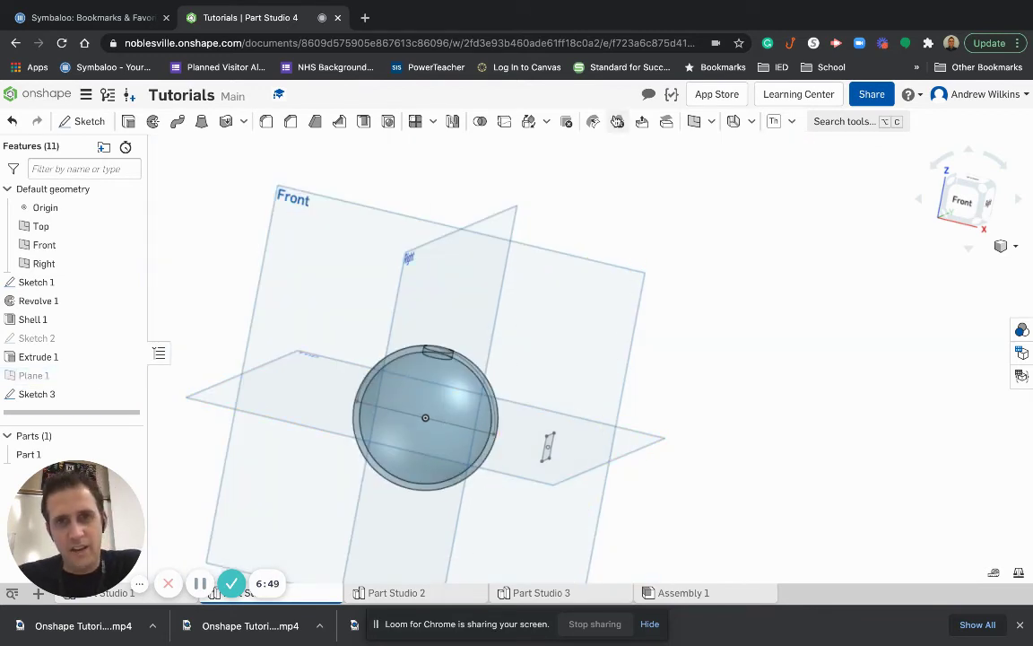
# Create a Plane point construction plane parallel to the Right plane through Sketch 1's endpoint on the side facing the Sketch 3 square.
pyautogui.click(696, 123)
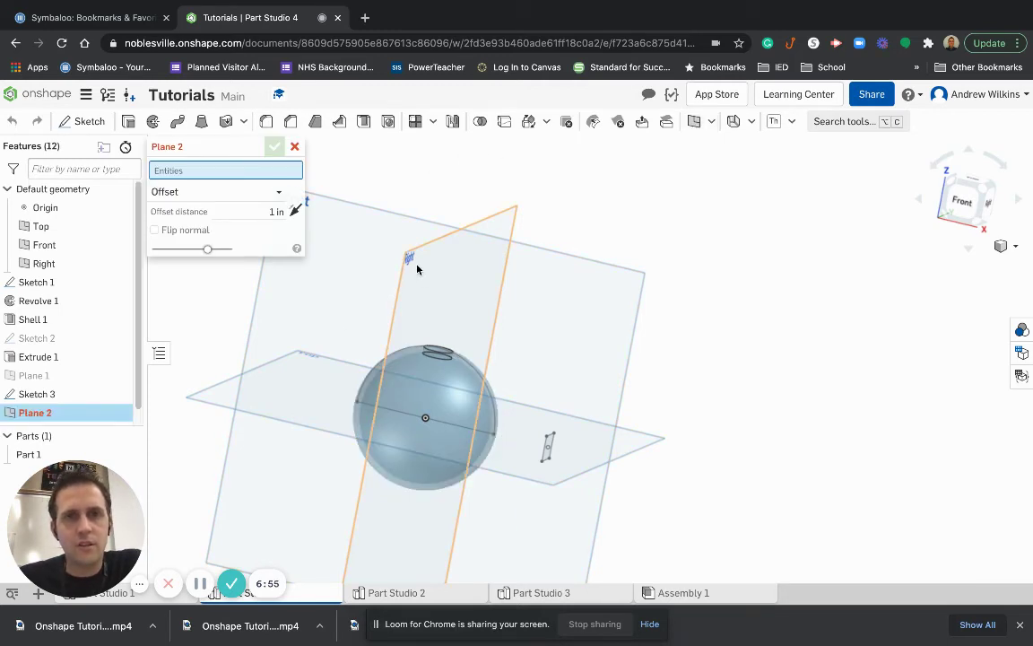
pyautogui.click(414, 262)
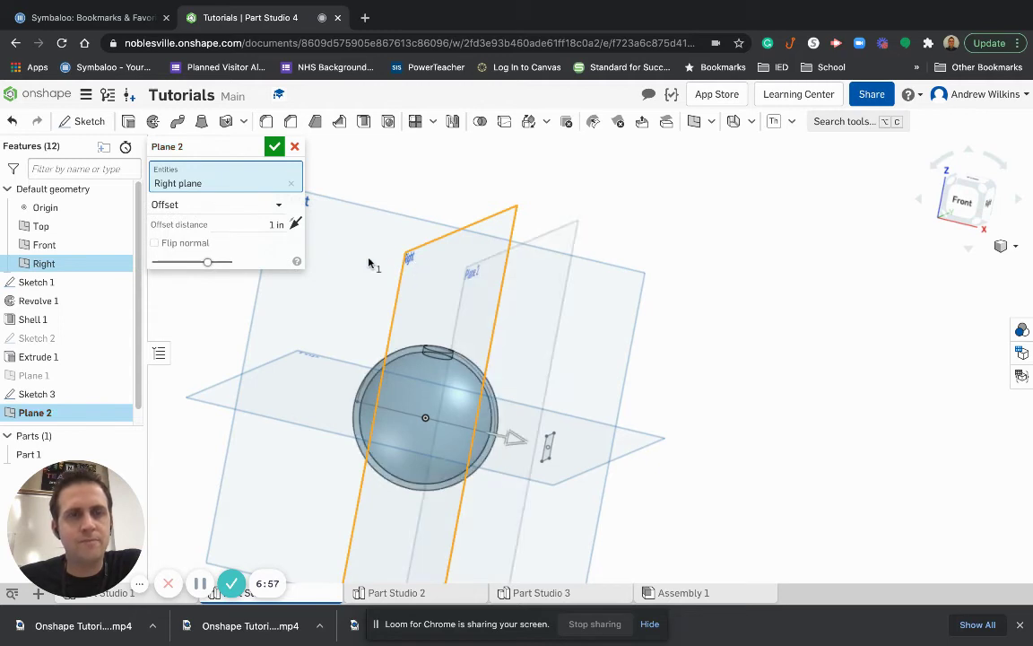
pyautogui.click(227, 204)
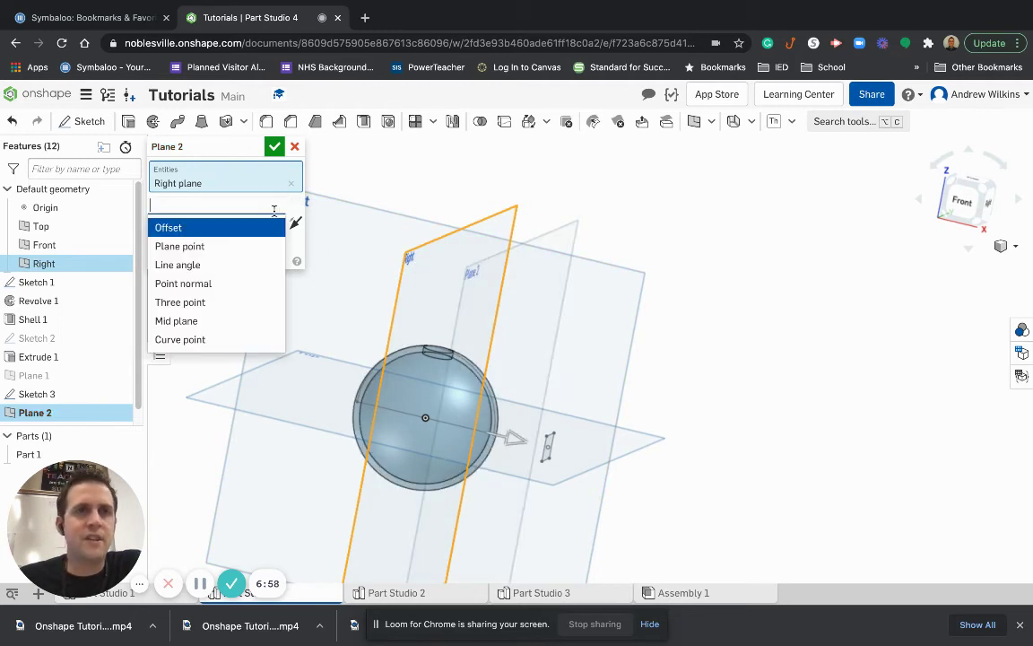
pyautogui.click(212, 247)
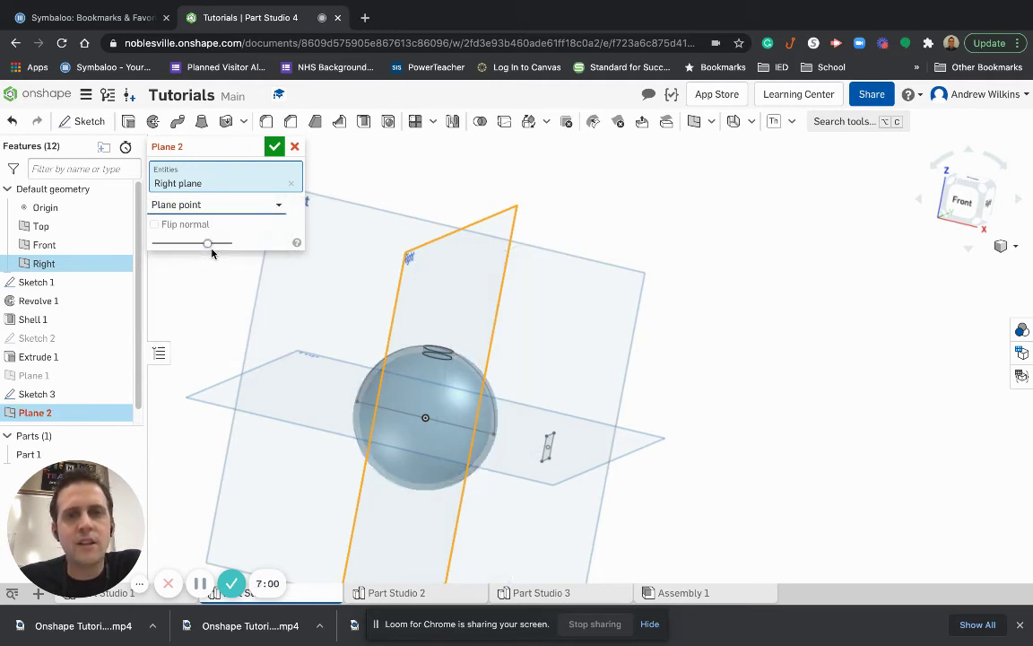
pyautogui.click(492, 436)
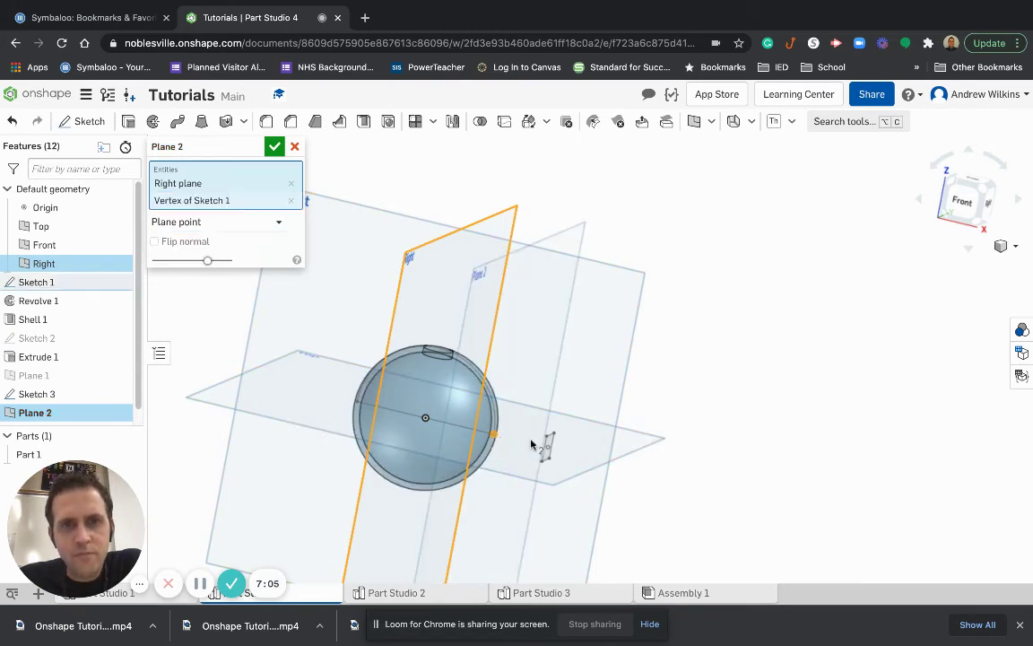
pyautogui.moveTo(573, 491)
pyautogui.mouseDown(button='right')
pyautogui.moveTo(526, 521)
pyautogui.moveTo(540, 512)
pyautogui.mouseUp(button='right')
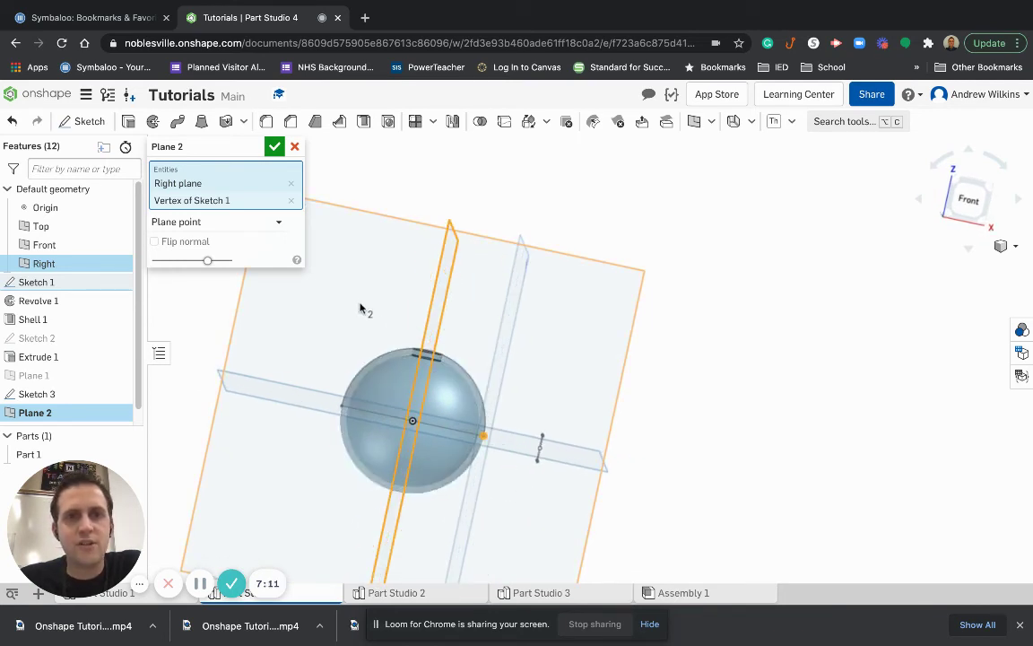
pyautogui.click(274, 147)
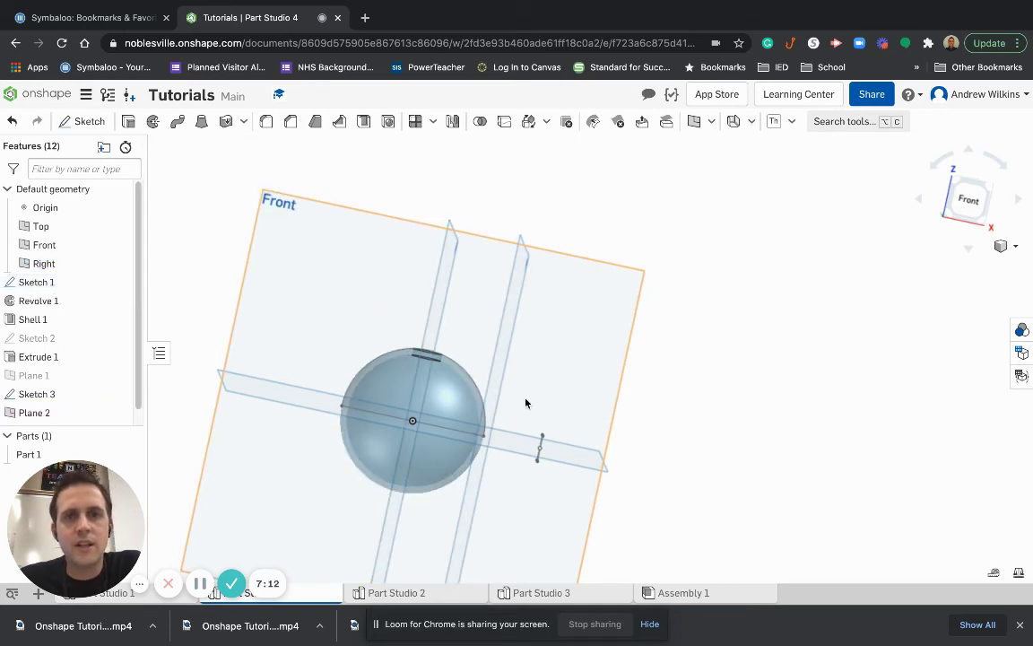
# Start a sketch on Plane 2 and view it normal to the sketch plane.
pyautogui.moveTo(516, 445); pyautogui.dragTo(460, 422, button='right')
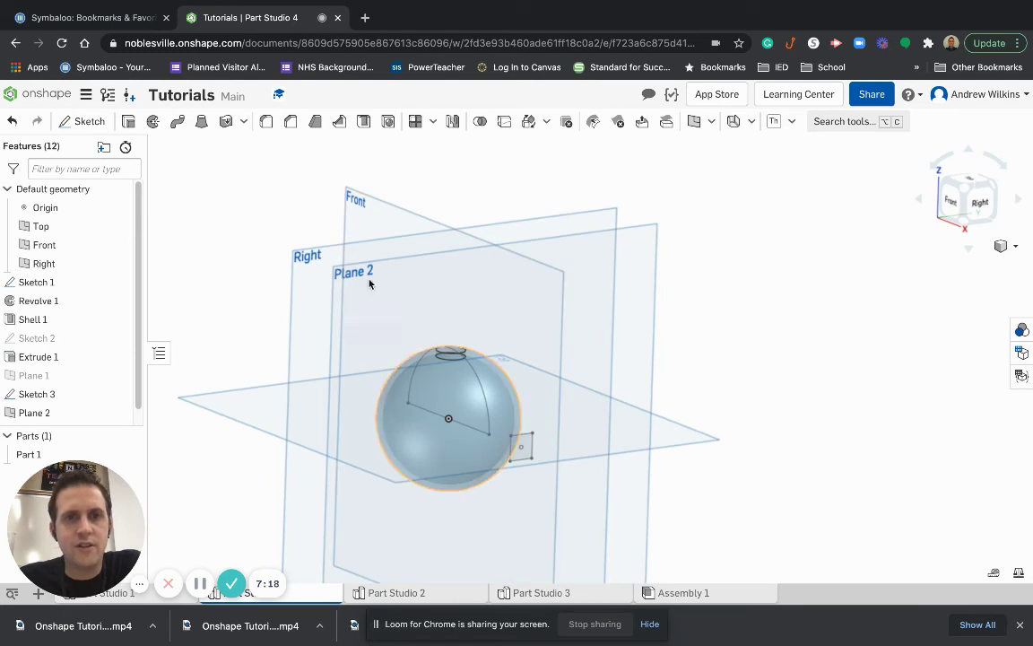
pyautogui.click(82, 122)
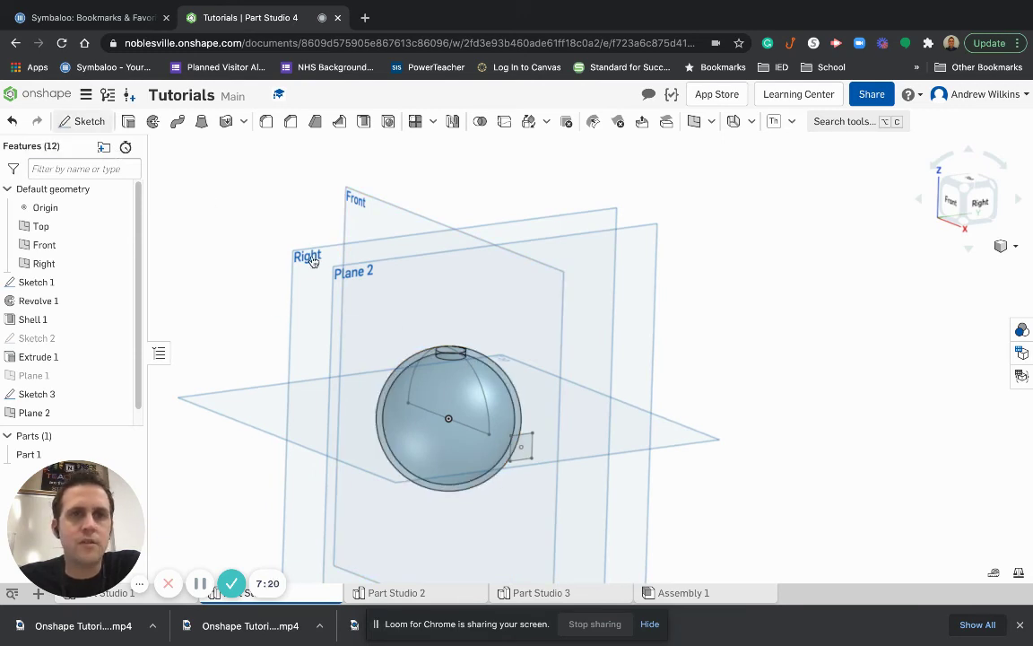
pyautogui.moveTo(362, 323); pyautogui.dragTo(312, 316, button='right')
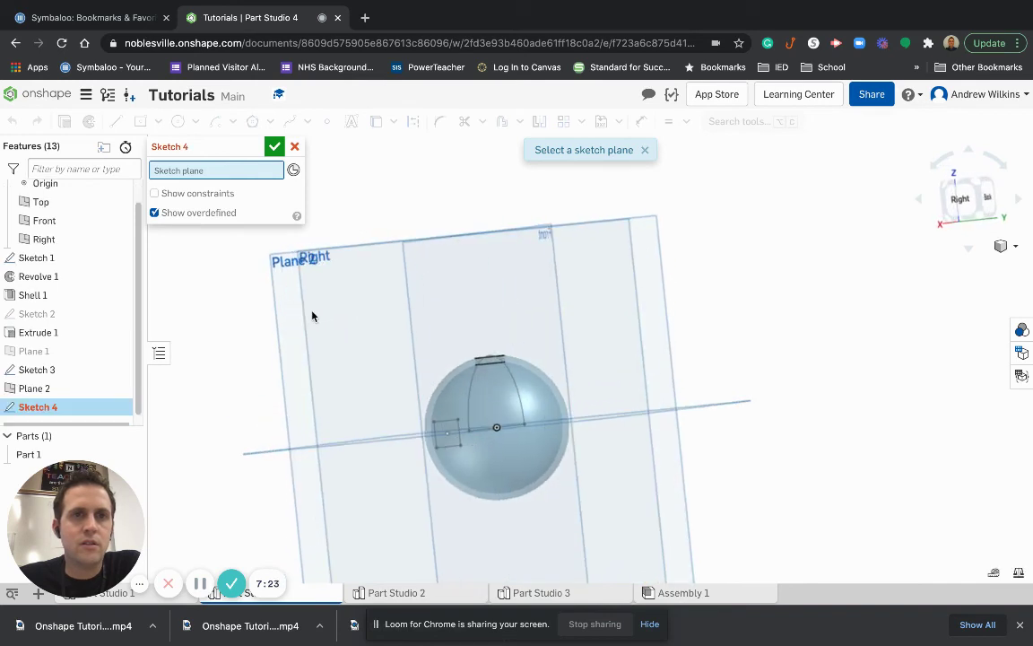
pyautogui.click(285, 267)
pyautogui.rightClick(284, 267)
pyautogui.click(348, 465)
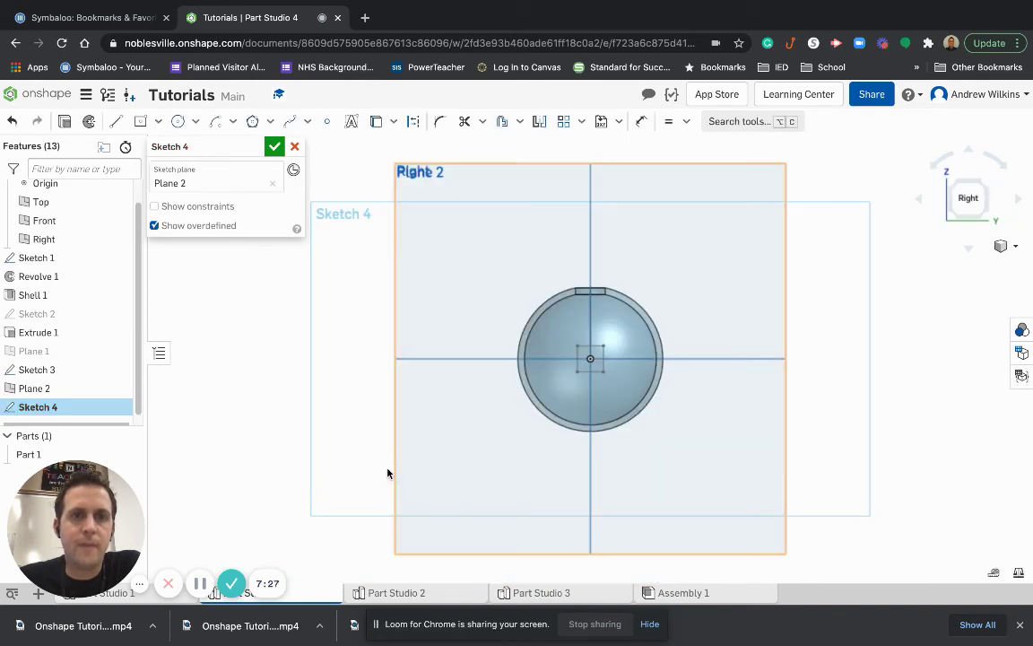
# Sketch a center-point square centred on the origin, 0.4 in wide and 0.4 in high, and finish the sketch.
pyautogui.scroll(-3, 594, 362)
pyautogui.scroll(10, 602, 364)
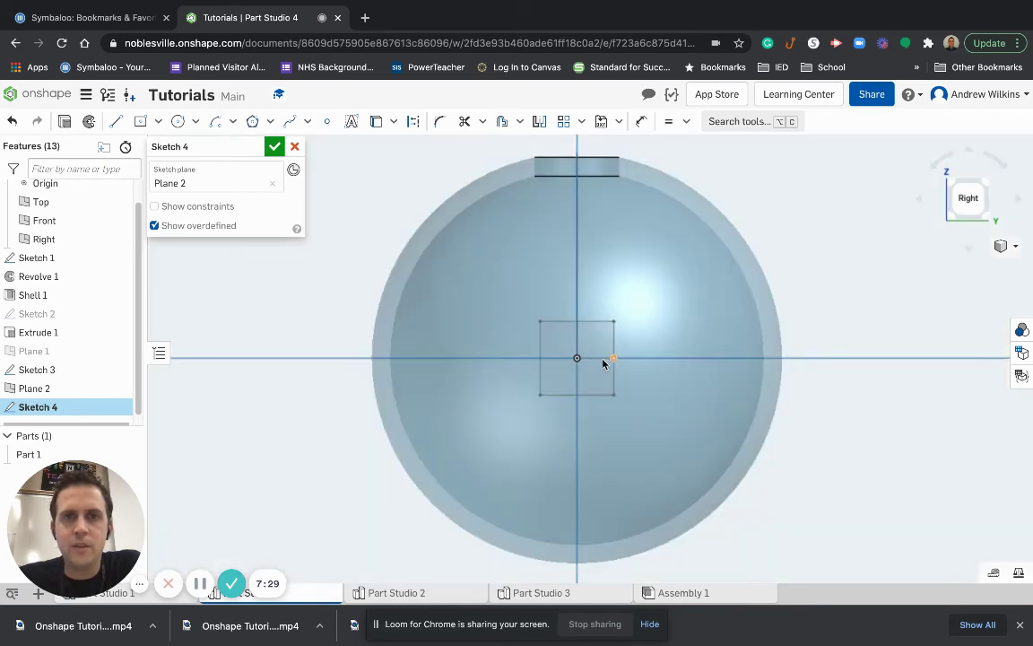
pyautogui.click(141, 122)
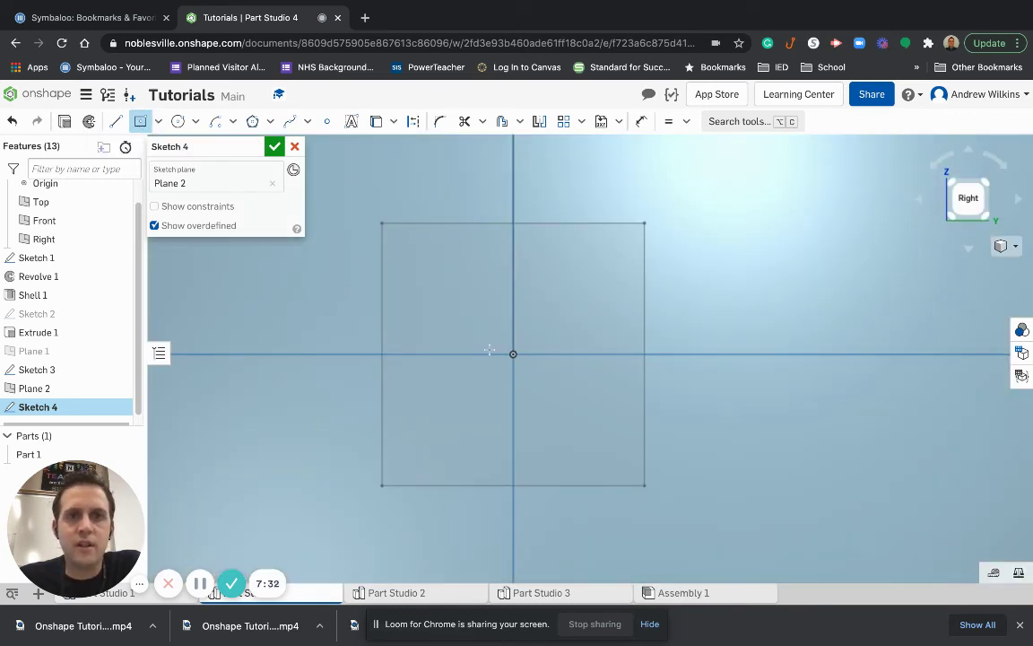
pyautogui.click(513, 354)
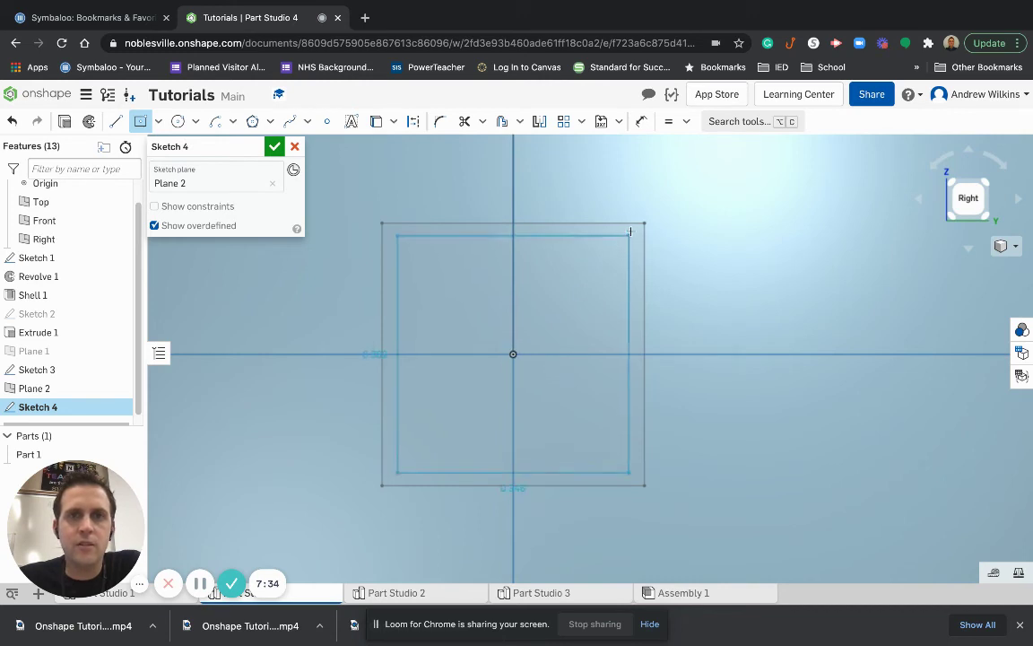
pyautogui.click(646, 216)
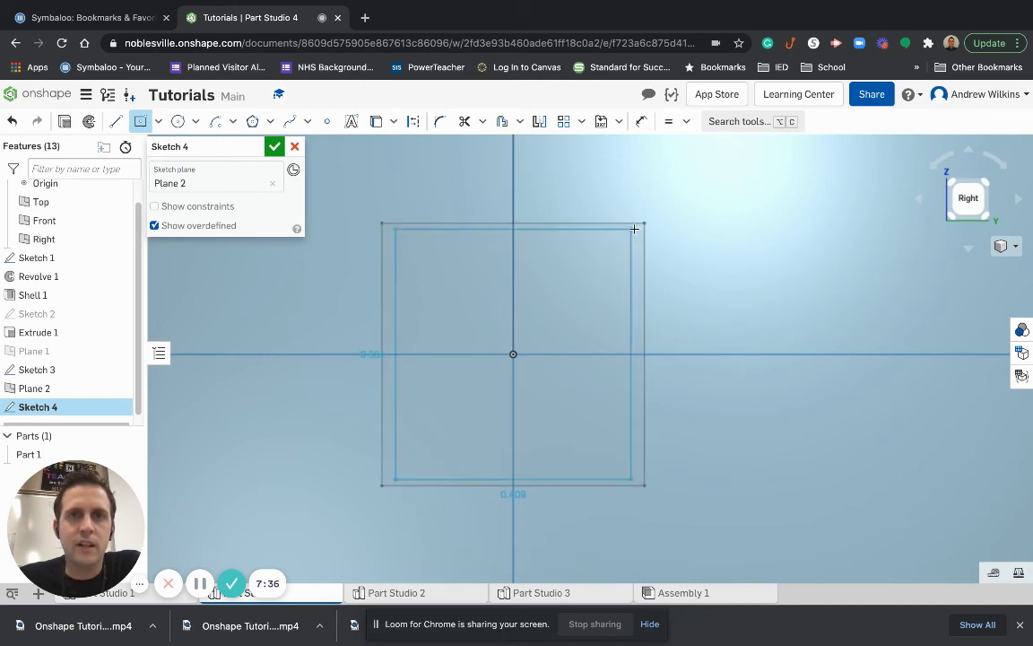
pyautogui.click(513, 354)
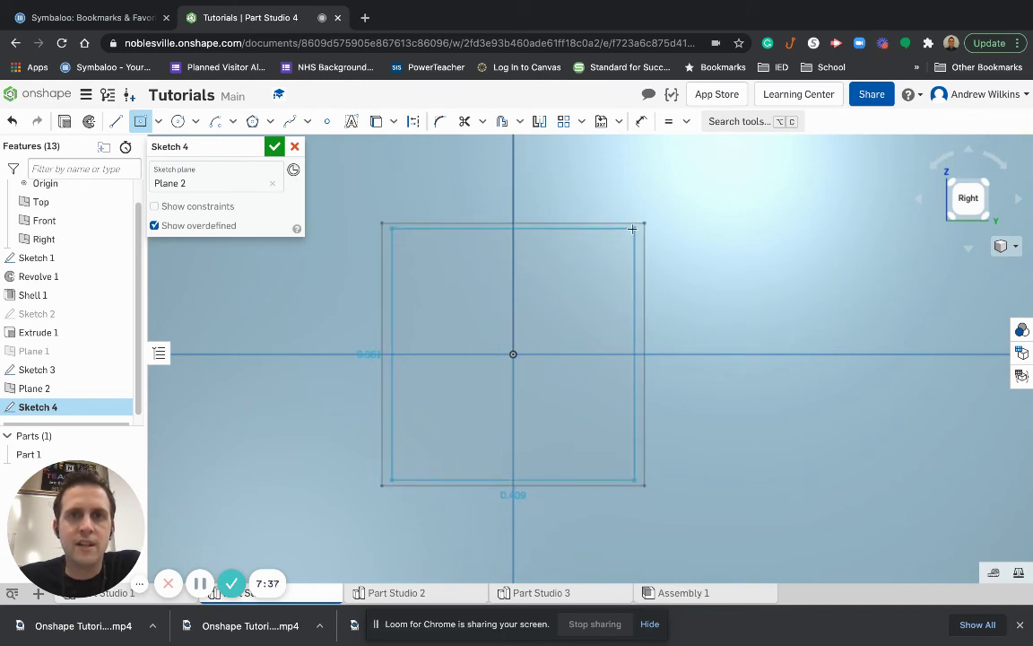
pyautogui.click(613, 271)
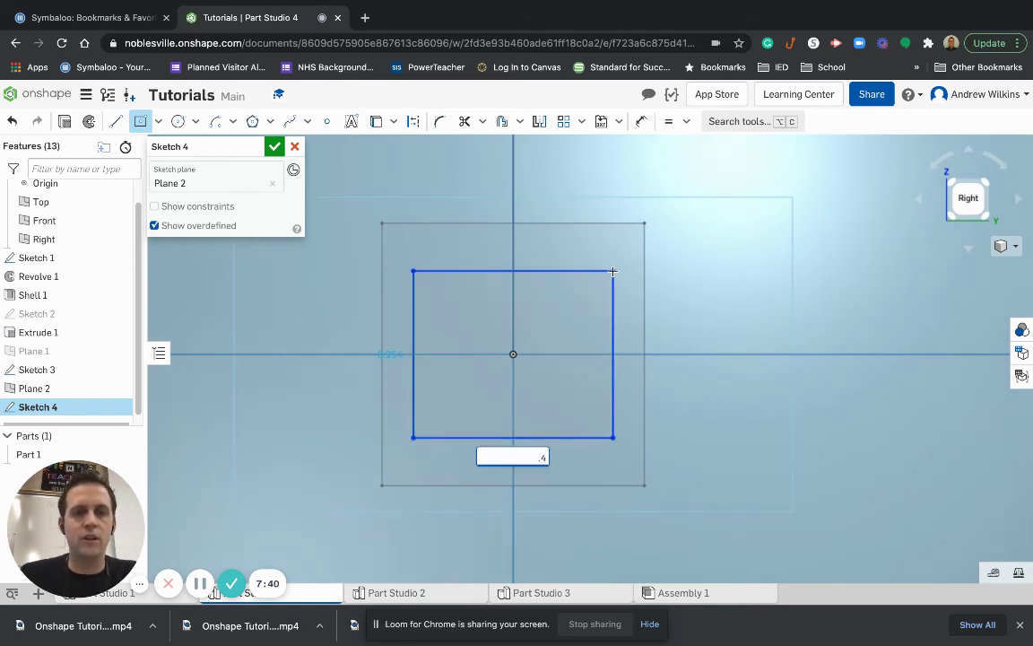
pyautogui.press('Return')
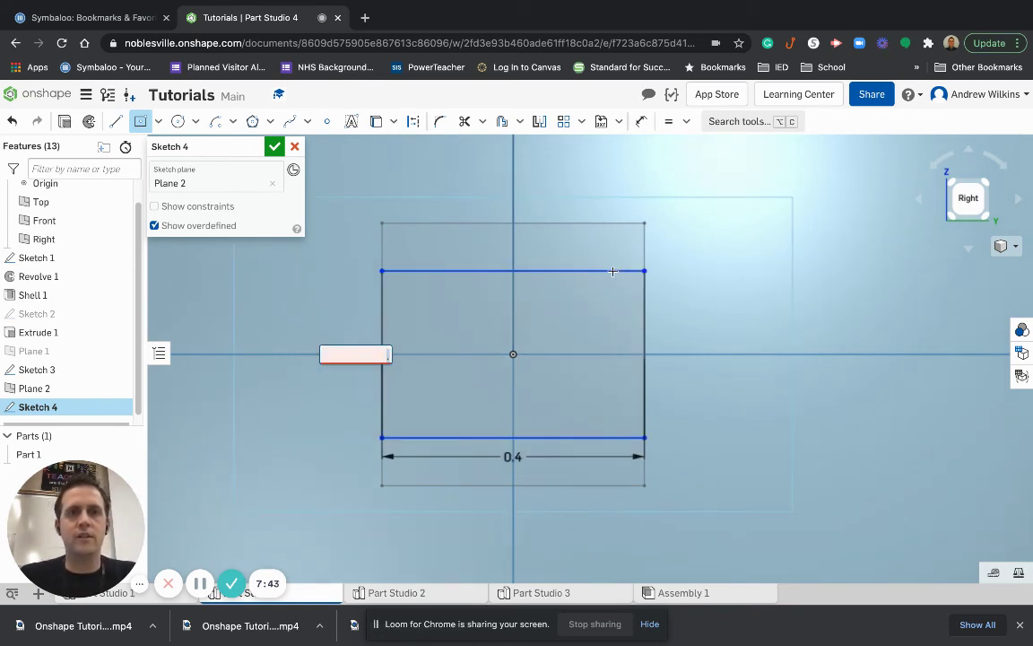
pyautogui.press('Return')
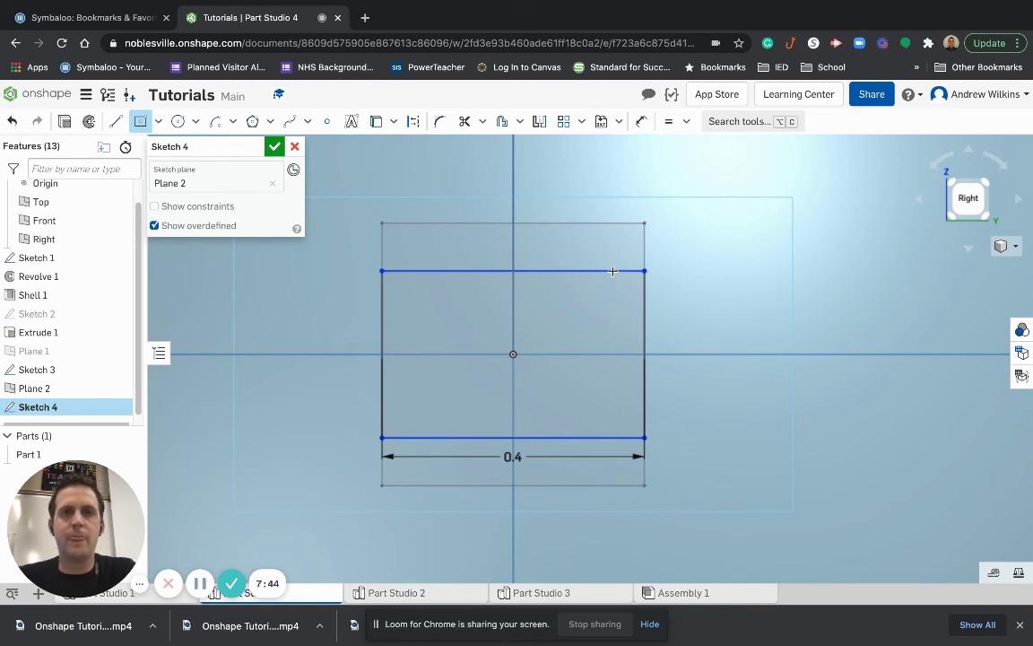
pyautogui.click(275, 148)
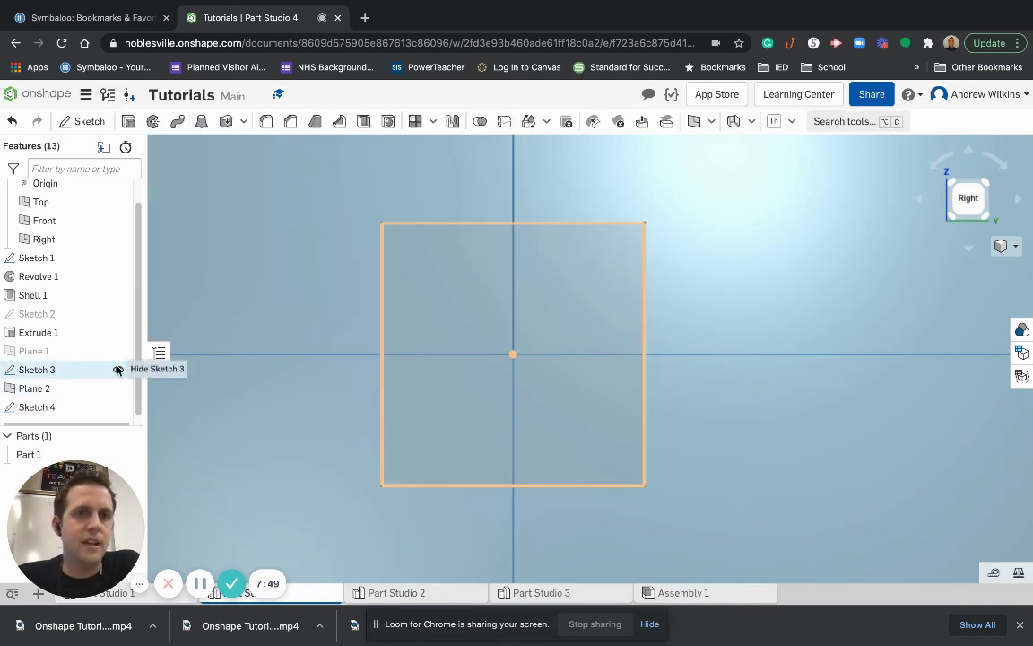
# Hide Sketch 3 and cut the Sketch 4 square through the sphere's wall with a Remove extrude, Blind, 0.05 in deep.
pyautogui.click(118, 370)
pyautogui.moveTo(554, 445)
pyautogui.mouseDown(button='right')
pyautogui.moveTo(619, 472)
pyautogui.moveTo(599, 470)
pyautogui.mouseUp(button='right')
pyautogui.scroll(2, 576, 455)
pyautogui.scroll(-5, 577, 454)
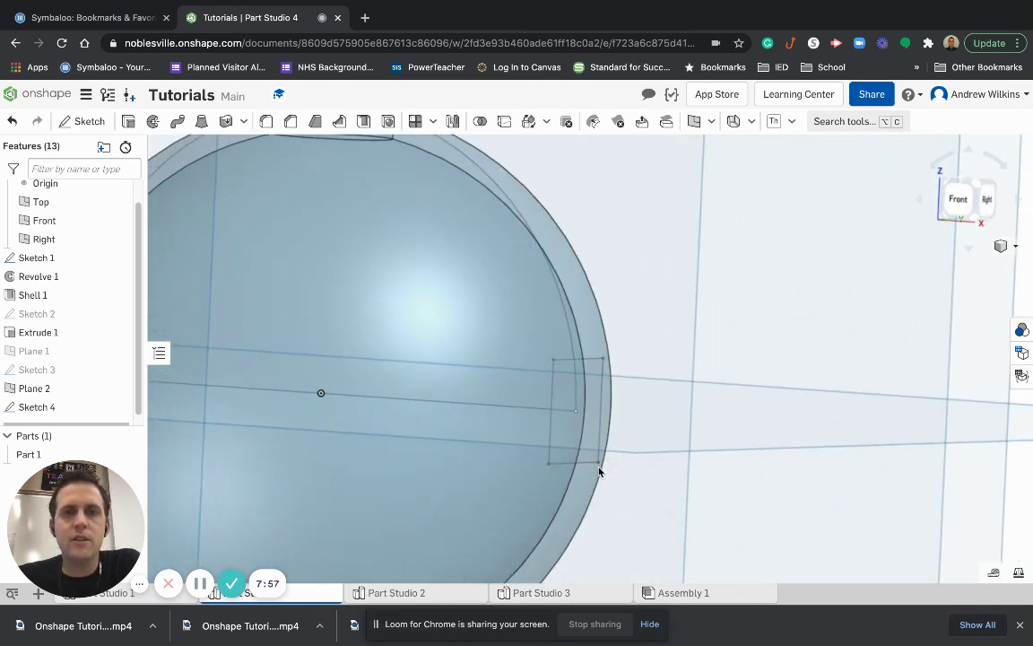
pyautogui.hotkey('shift', 'e')
pyautogui.click(588, 377)
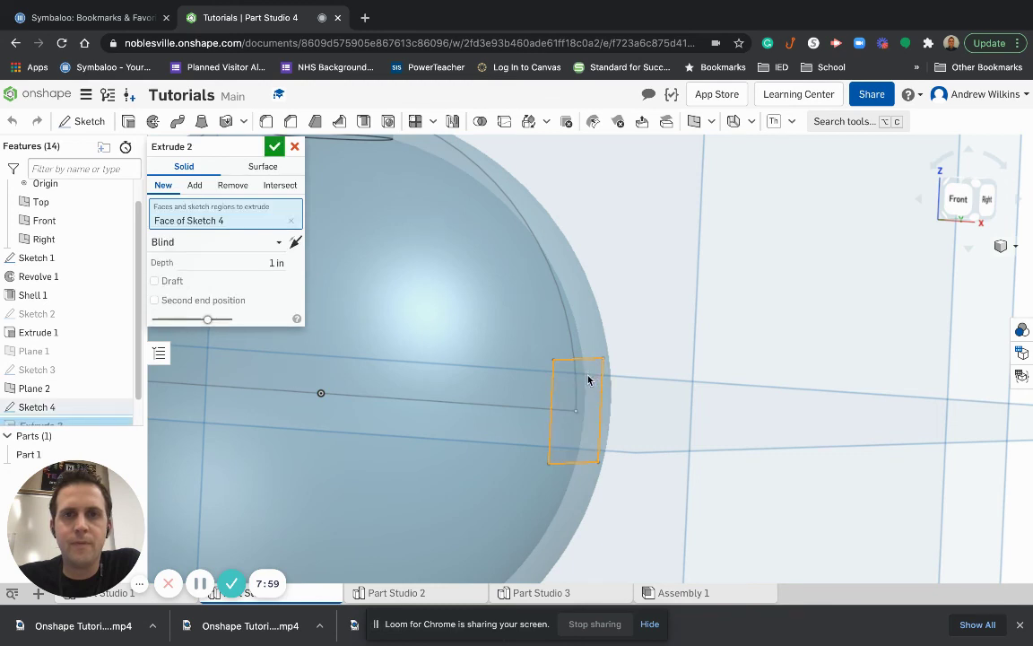
pyautogui.click(231, 186)
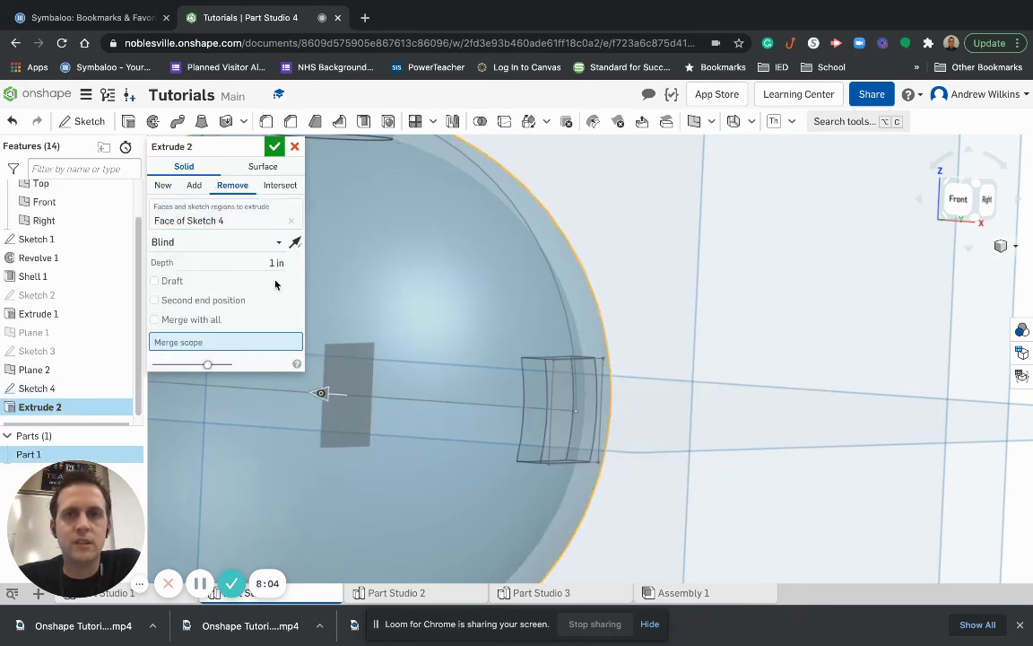
pyautogui.click(258, 262)
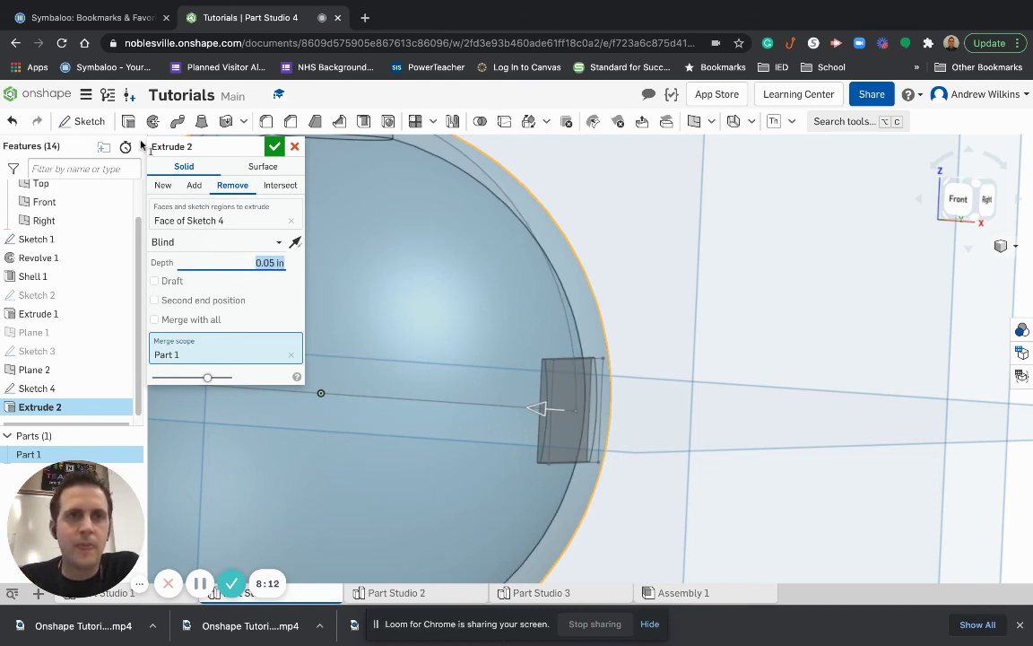
pyautogui.click(274, 146)
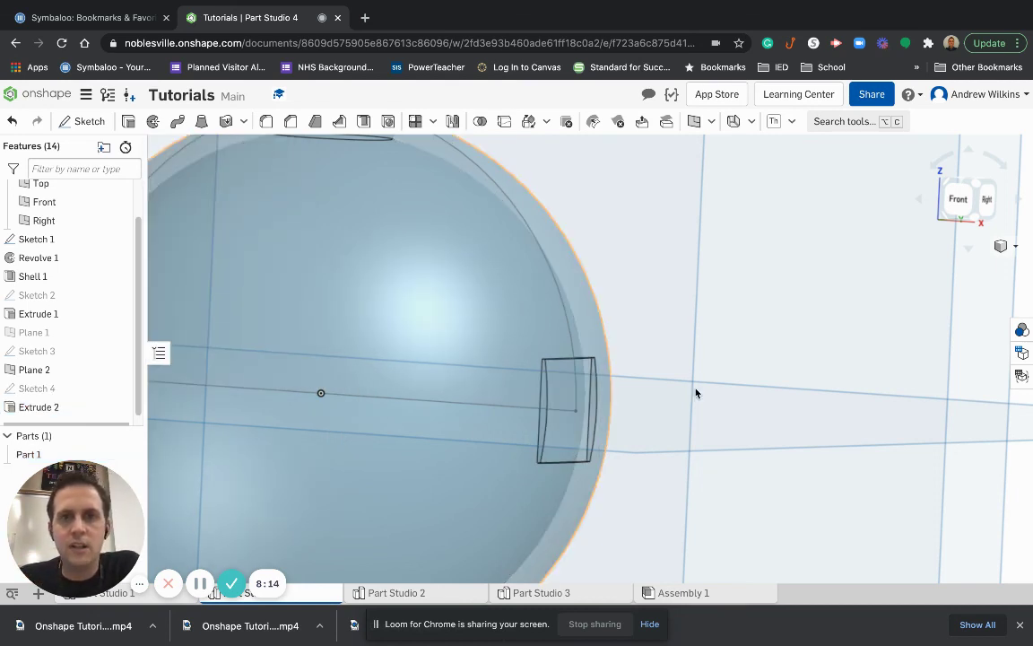
pyautogui.moveTo(626, 349); pyautogui.dragTo(680, 396, button='right')
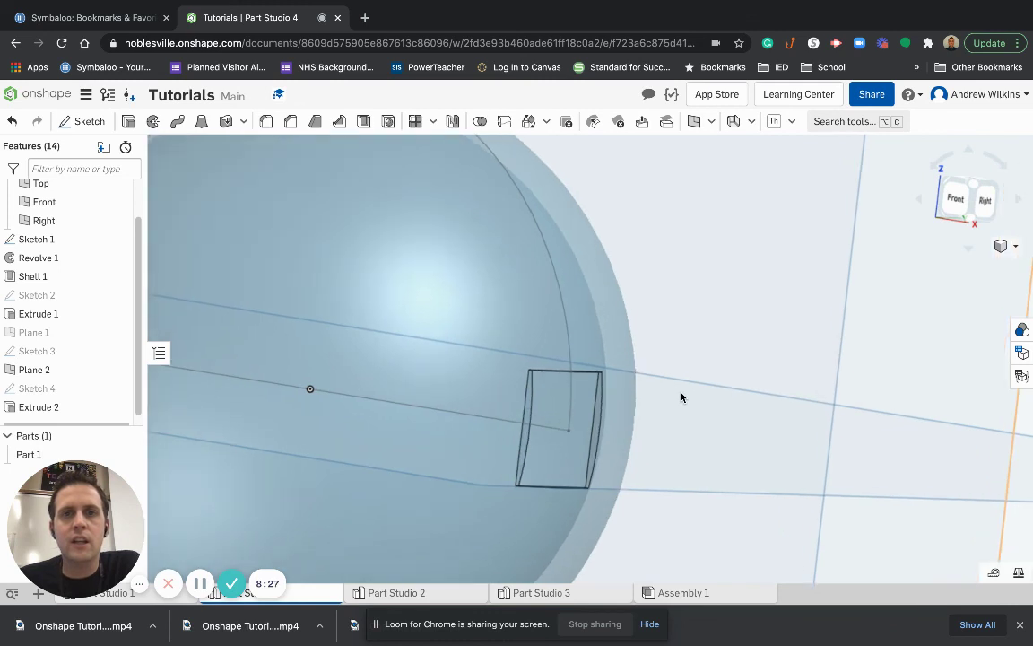
pyautogui.scroll(-5, 682, 397)
pyautogui.scroll(-1, 682, 395)
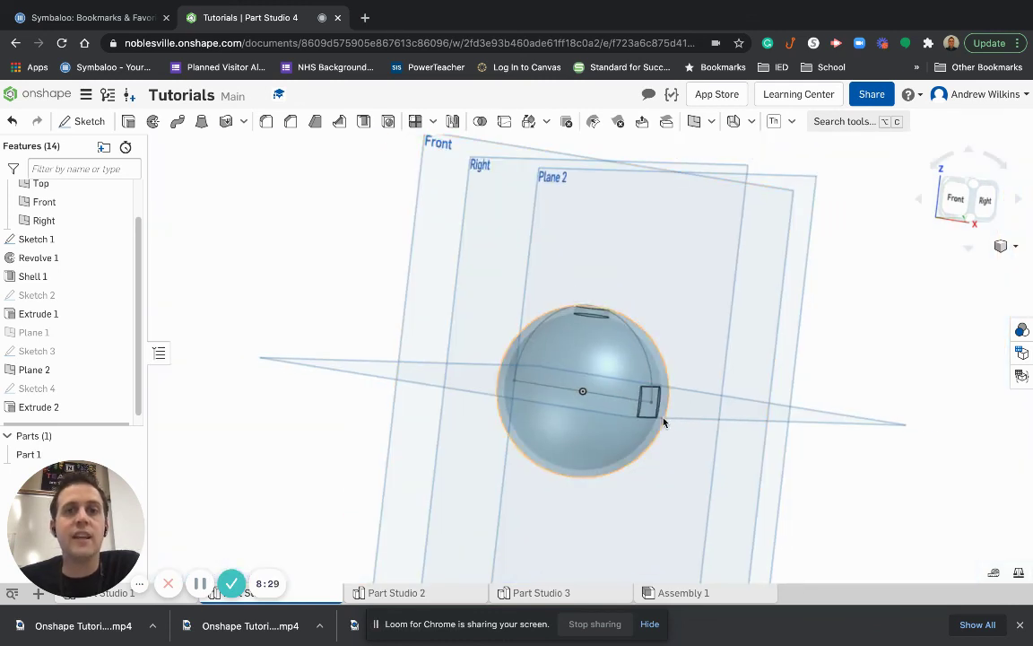